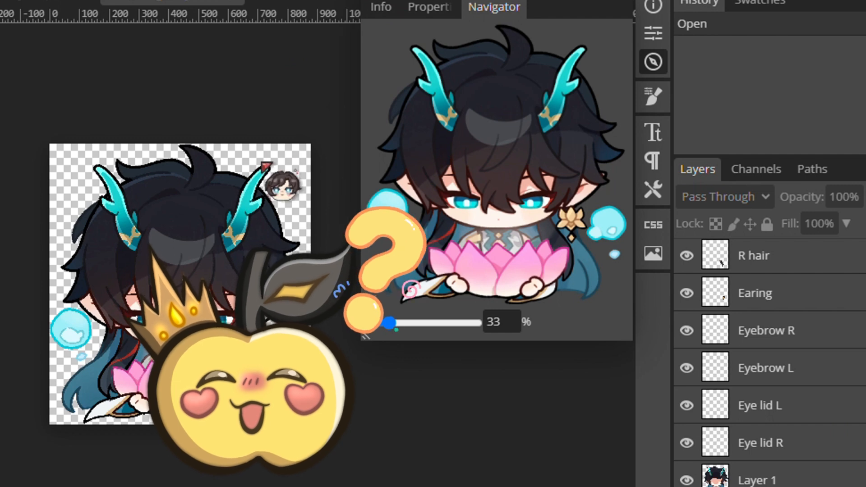
Look through the layered character file's layers and try to move one of the character's parts
scroll(707, 294, "down", 5)
left_click(687, 369)
left_click(686, 369)
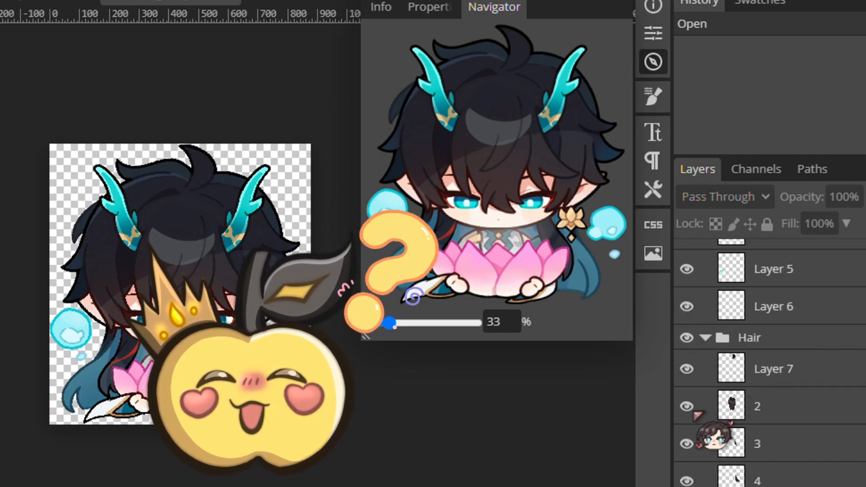
scroll(690, 420, "down", 2)
left_click_drag(152, 381, 102, 407)
key("ctrl+z")
Try to rotate and shift the character's front hair piece with free transform
scroll(98, 382, "up", 4)
left_click(653, 61)
left_click_drag(292, 380, 368, 398)
left_click(293, 203)
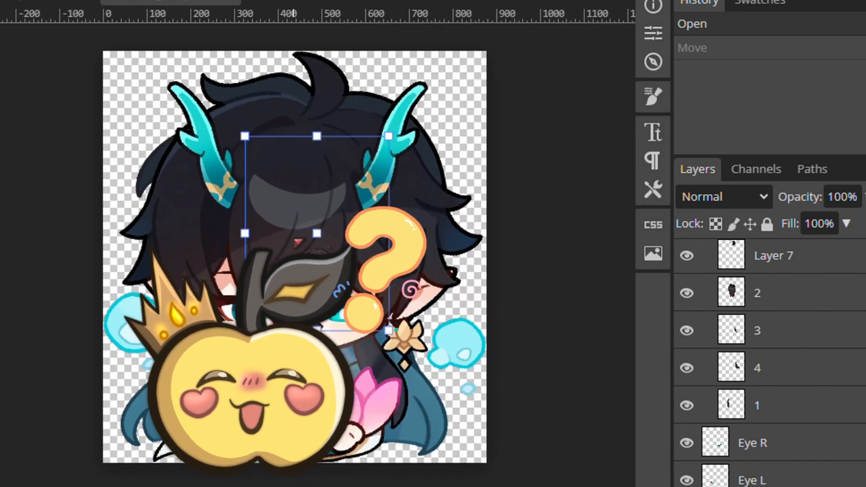
mouse_move(404, 115)
left_mouse_down()
mouse_move(399, 110)
mouse_move(396, 130)
left_mouse_up()
left_click_drag(307, 204, 188, 201)
key("Return")
key("ctrl+z")
left_click(527, 243)
left_click(383, 198)
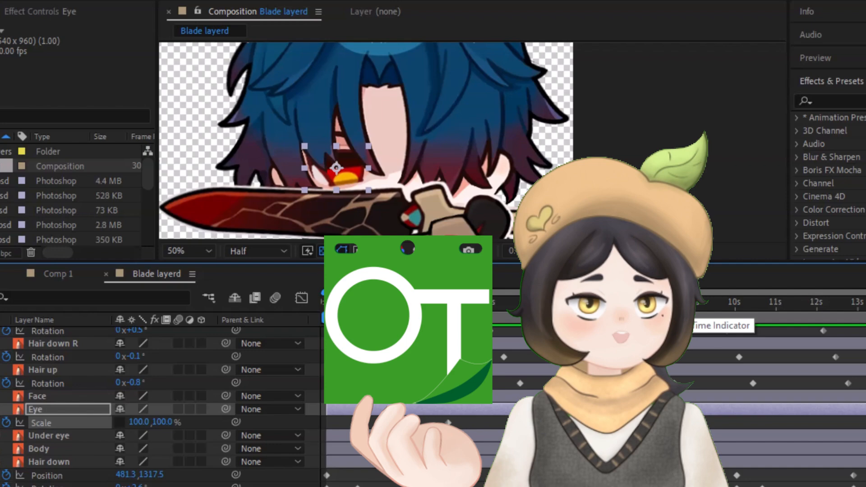
Switch to After Effects and preview the Blade layered composition from an earlier time
left_click_drag(656, 304, 466, 304)
key("space")
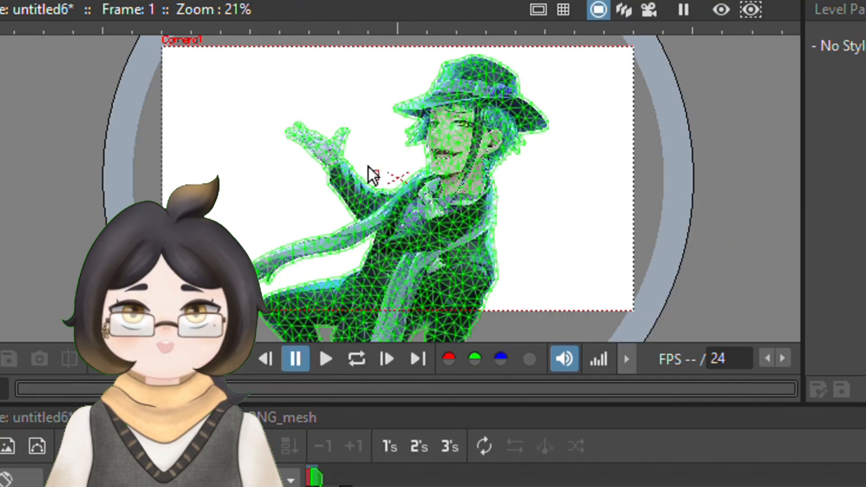
Switch to OpenToonz and build a skeleton on the meshed figure, with the root on the chest and joints at neck and head
left_click(347, 37)
left_click(455, 201)
left_click(442, 205)
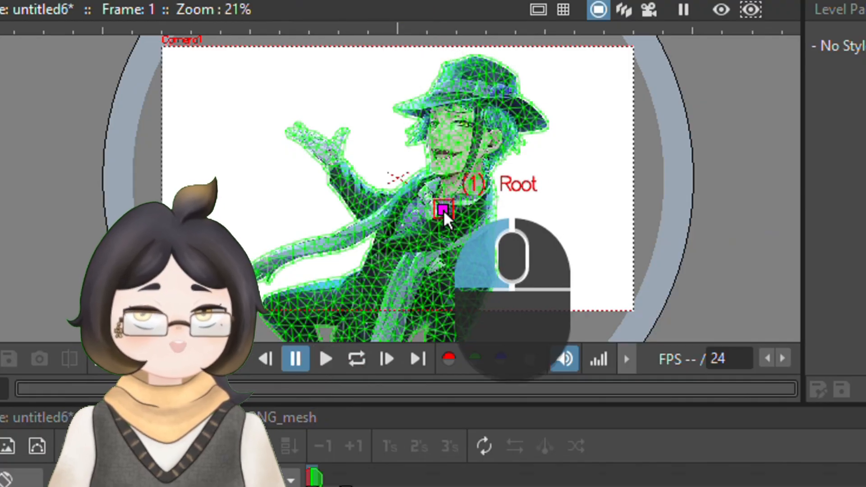
left_click(470, 178)
left_click(457, 117)
left_click_drag(469, 178, 459, 183)
Extend the skeleton from the chest root with joints at both sides of the waist and along the raised arm to the hand
left_click(442, 205)
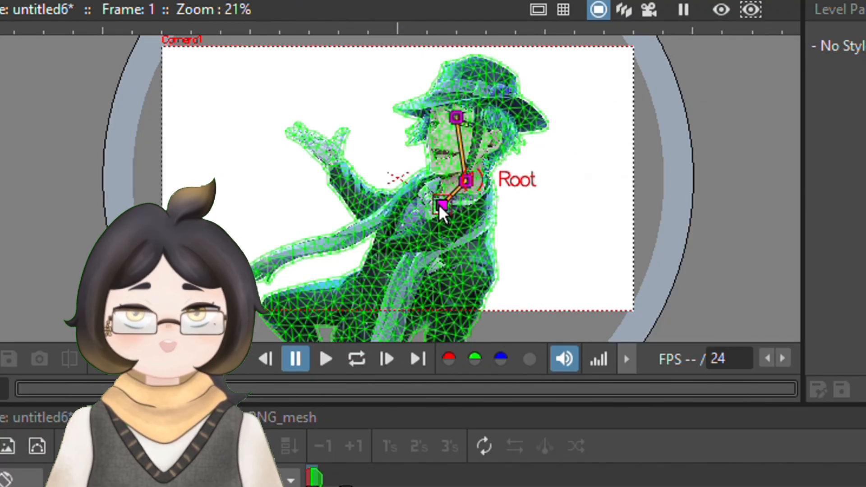
left_click(380, 286)
left_click(442, 205)
left_click(400, 199)
left_click(478, 267)
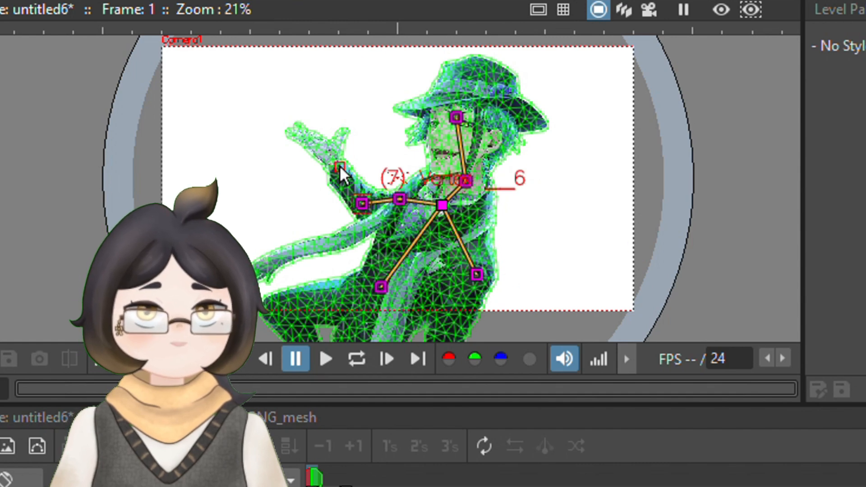
left_click(399, 199)
left_click(318, 147)
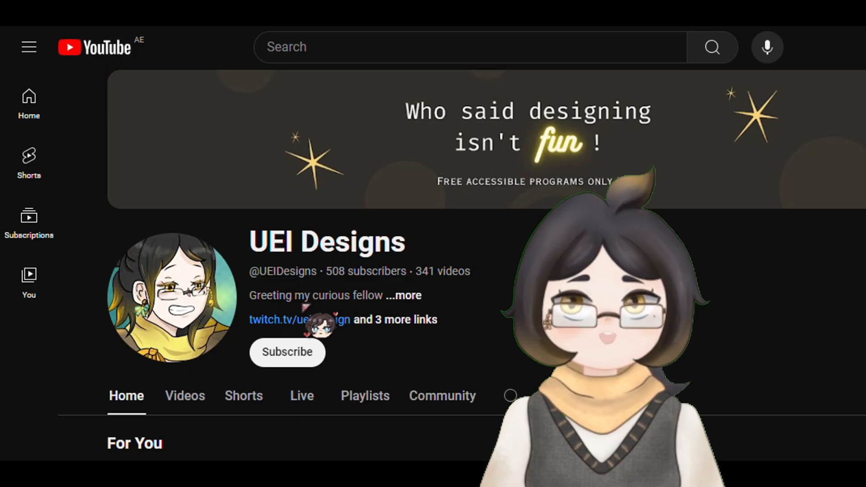
Switch to YouTube and subscribe to the UEI Designs channel
left_click(298, 356)
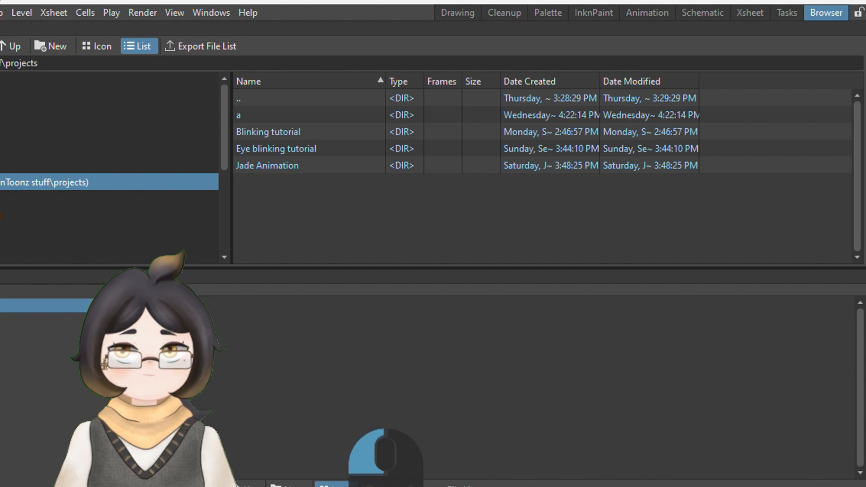
Import Base.png, Cleaned.png and Lashes.png from the tutorial file folder into the OpenToonz scene cast
left_click(386, 486)
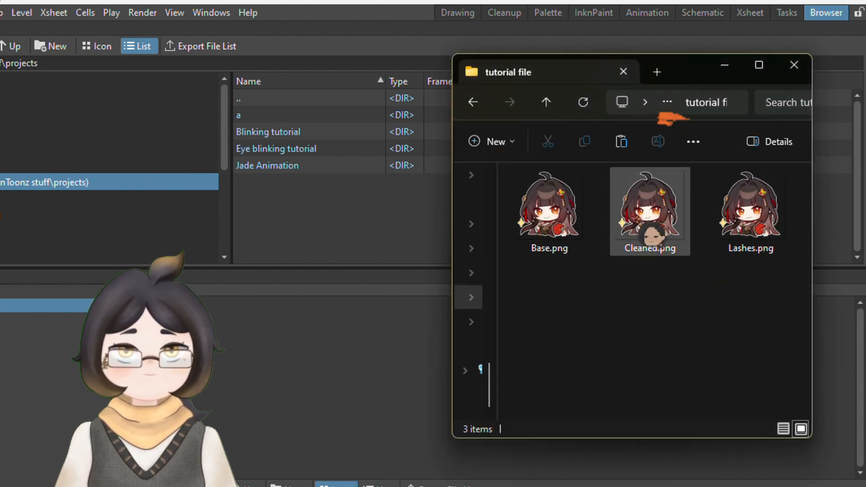
left_click_drag(550, 311, 265, 376)
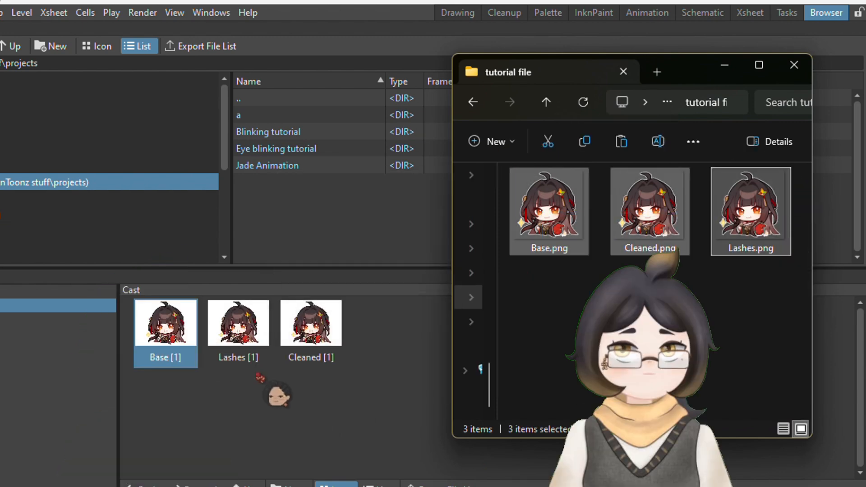
left_click(299, 401)
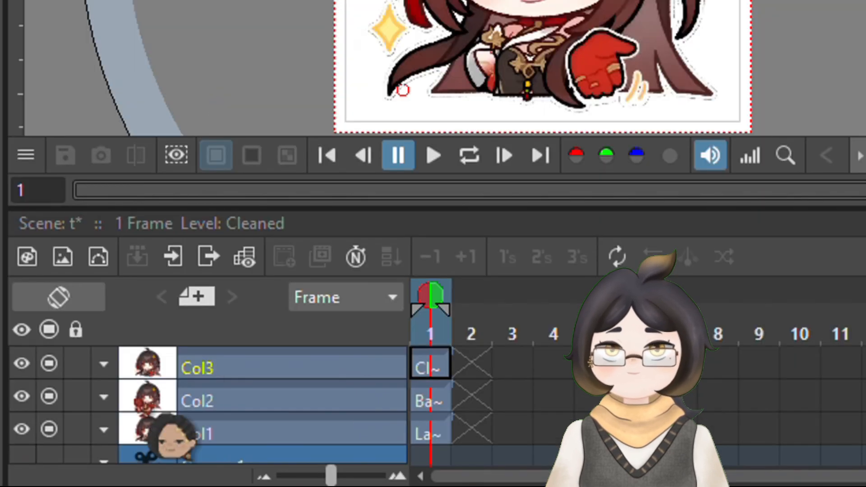
Rename the three image columns Lashes, Base and Clean to match their contents
double_click(135, 467)
key("BackSpace")
key("Return")
double_click(135, 450)
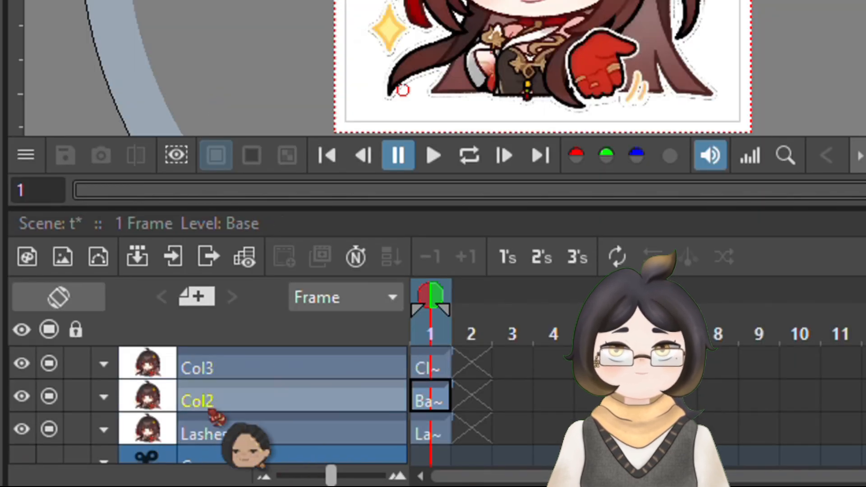
key("BackSpace")
key("Return")
double_click(135, 432)
type("Clean")
key("Return")
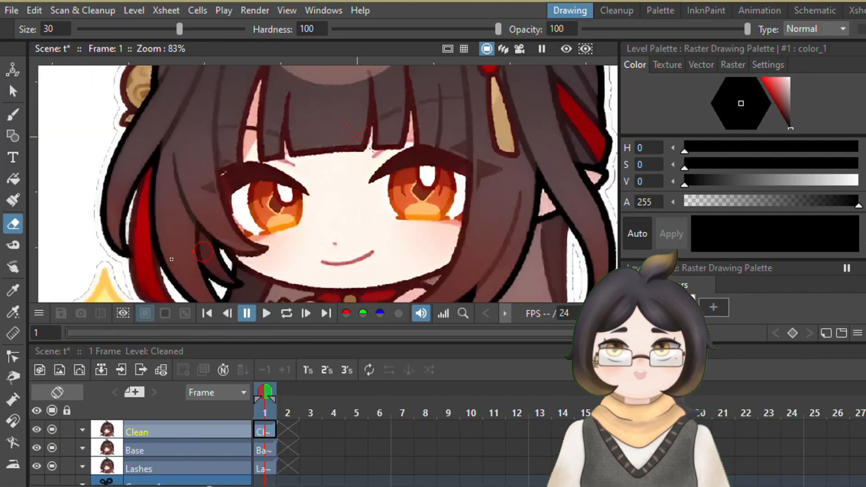
Sample the face's skin colour into a new palette style and paint over the eyes on Clean with brush size 33
left_click(13, 115)
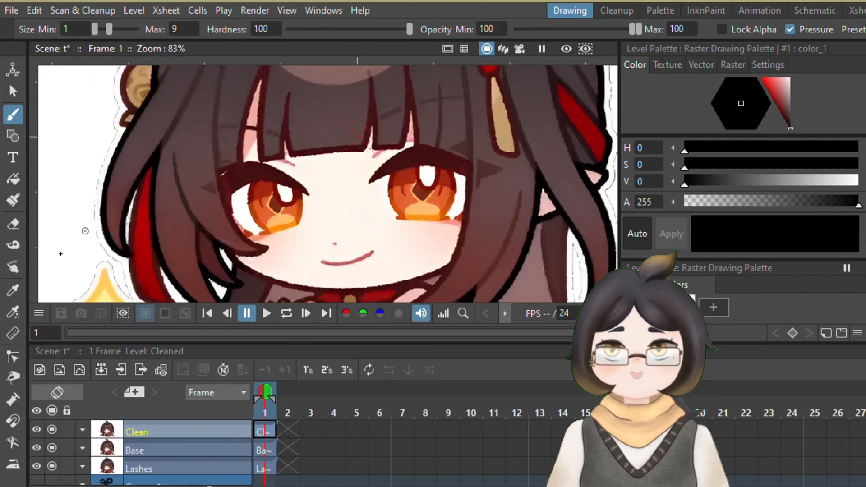
left_click(12, 312)
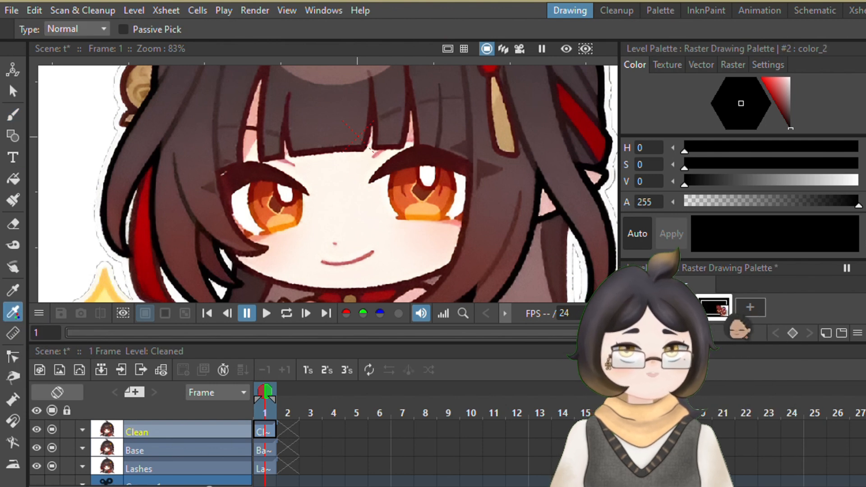
left_click(322, 207)
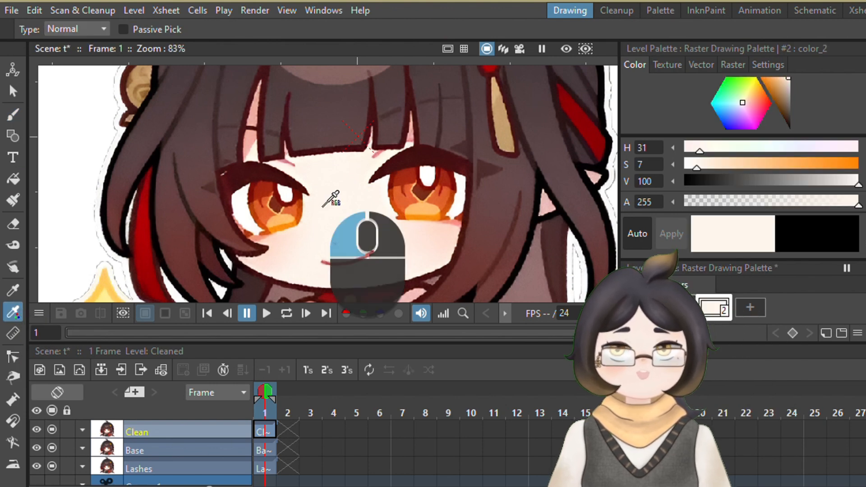
left_click(13, 114)
left_click_drag(295, 187, 285, 219)
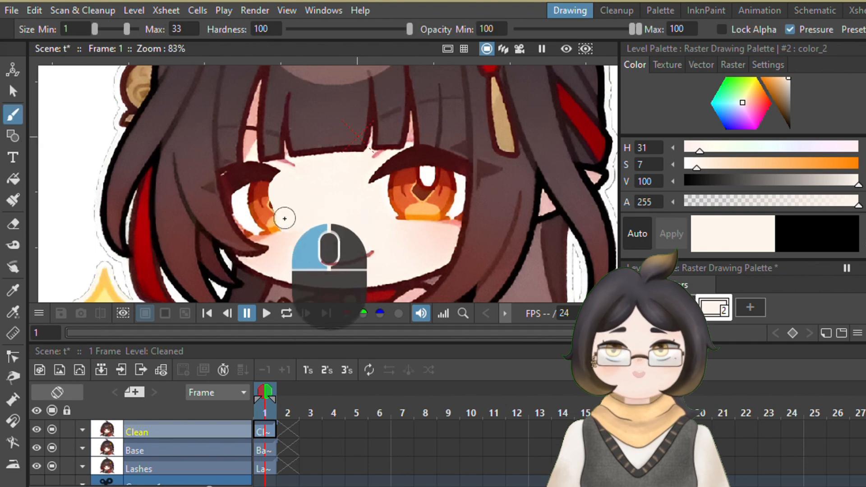
Finish covering both eyes on Clean and sample the hair's dark brown tones into new palette styles for touch-ups
key("u")
scroll(262, 232, "up", 5)
key("space")
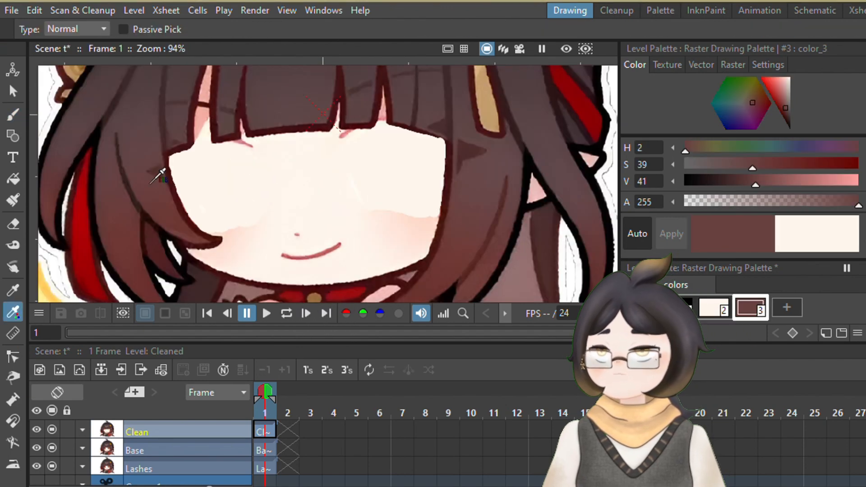
scroll(280, 299, "up", 2)
scroll(422, 174, "down", 2)
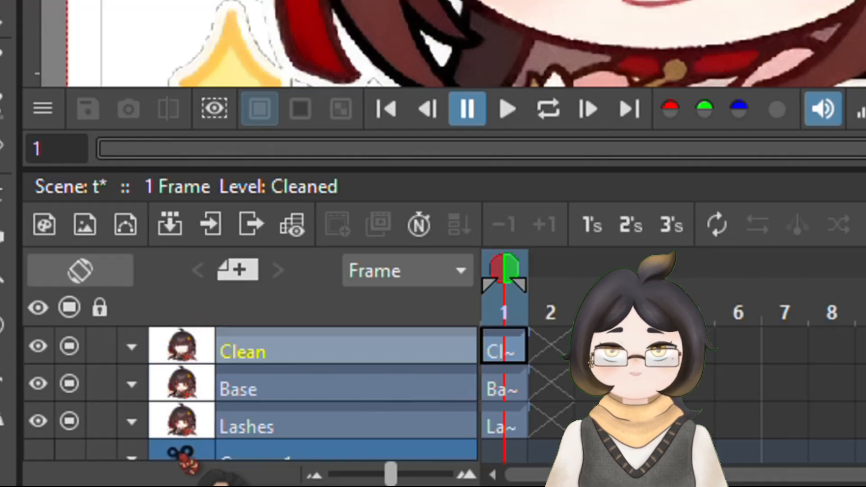
Erase everything on the Lashes column except the two upper lashes, using eraser sizes 30 and 11
left_click(144, 468)
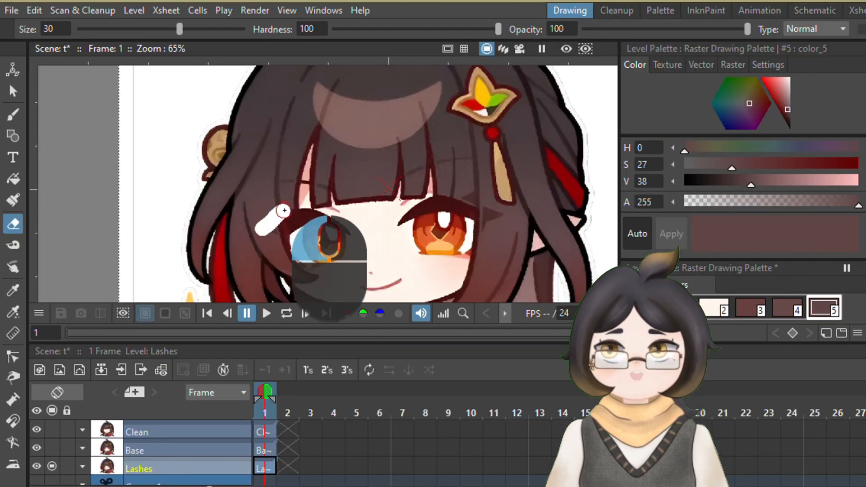
scroll(270, 189, "down", 3)
mouse_move(251, 87)
left_mouse_down()
mouse_move(336, 74)
mouse_move(353, 124)
mouse_move(322, 166)
mouse_move(399, 103)
mouse_move(286, 140)
mouse_move(322, 158)
mouse_move(361, 151)
mouse_move(334, 157)
left_mouse_up()
scroll(416, 179, "up", 4)
mouse_move(426, 157)
left_mouse_down()
mouse_move(381, 216)
mouse_move(350, 149)
mouse_move(352, 242)
mouse_move(230, 221)
left_mouse_up()
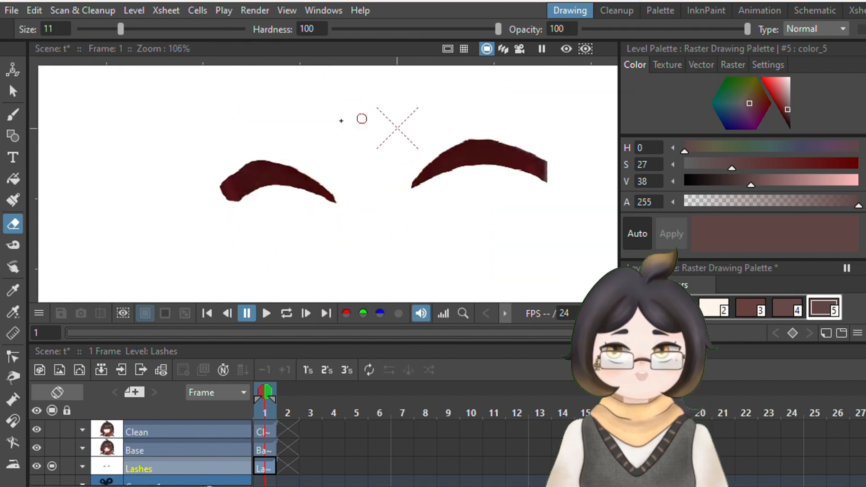
scroll(325, 185, "up", 3)
scroll(473, 165, "down", 4)
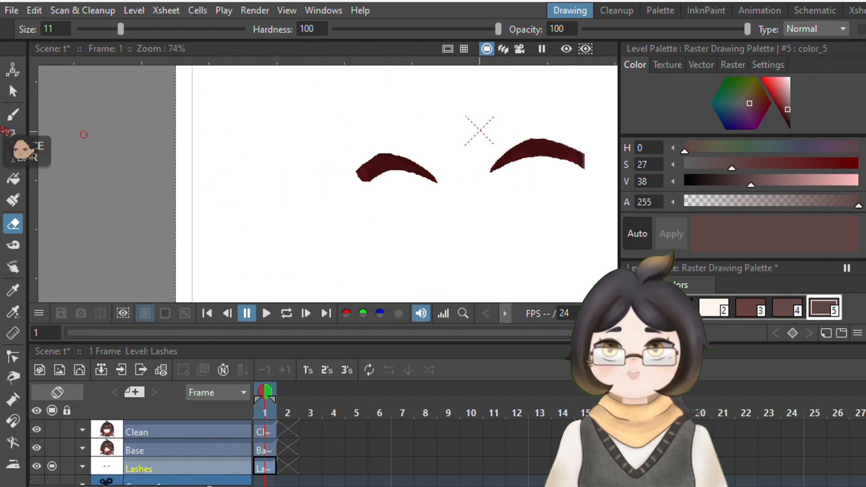
left_click(13, 91)
key("space")
left_click_drag(315, 143, 186, 177)
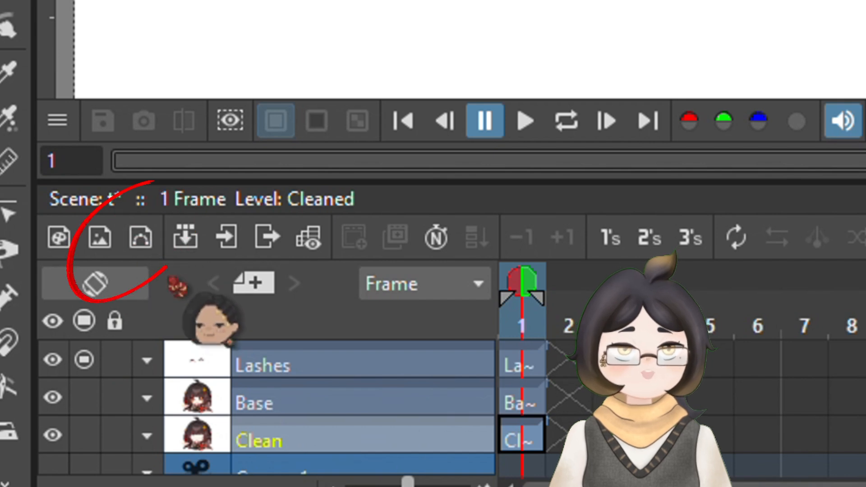
Create a new Toonz Vector Level named Mask
left_click(141, 238)
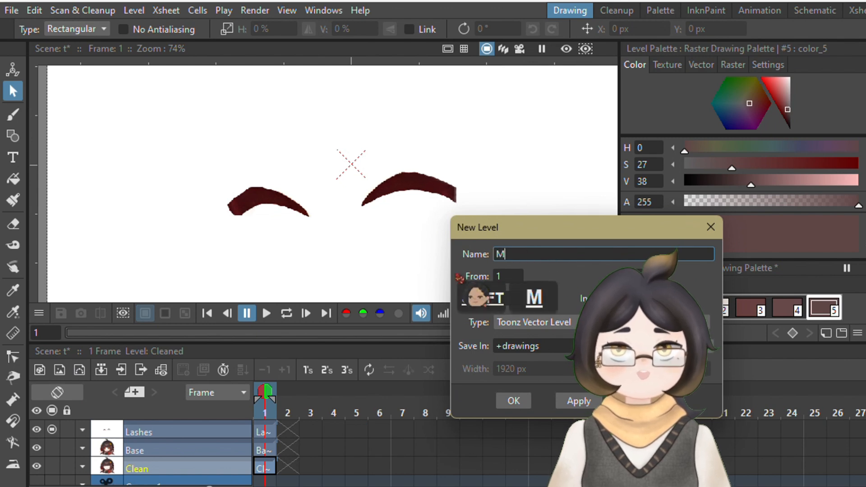
left_click_drag(531, 238, 321, 161)
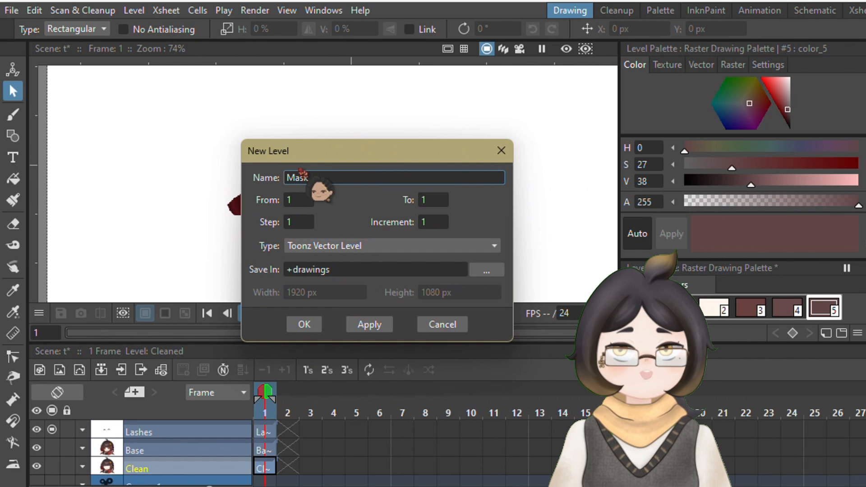
left_click(302, 325)
scroll(200, 448, "down", 1)
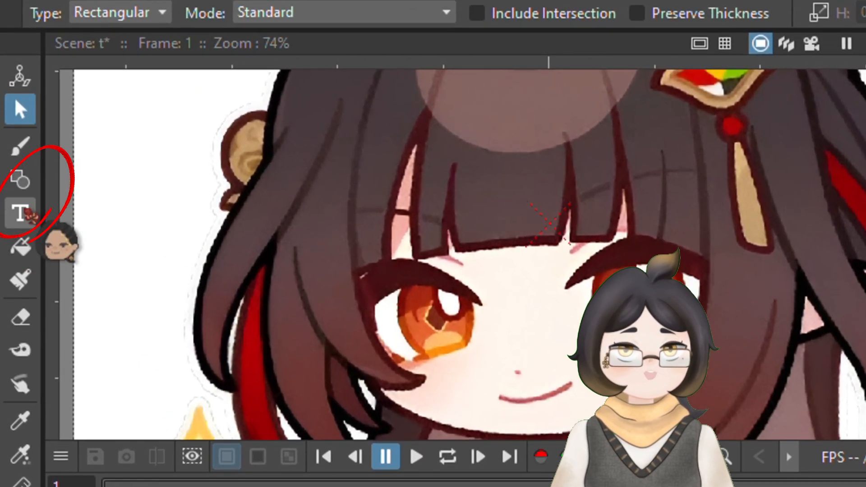
Trace the left eye on the Mask level with a skin-coloured polyline shape, with Auto Group and Auto Fill enabled
left_click(14, 137)
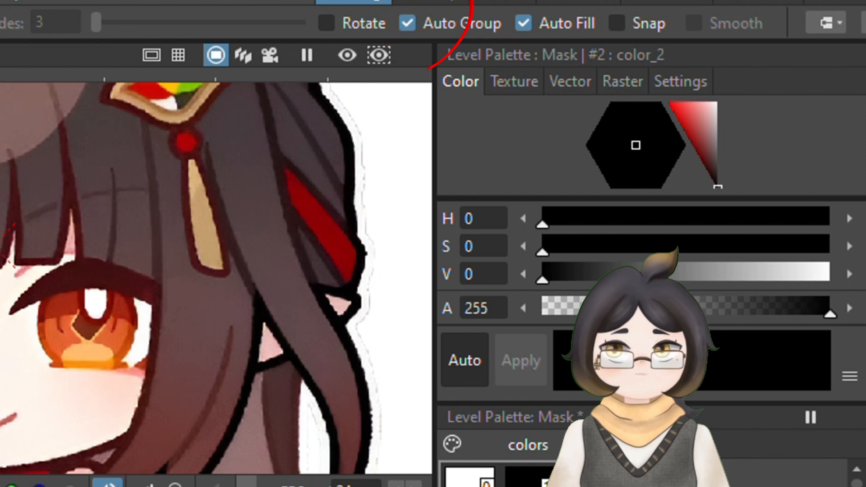
key("space")
scroll(270, 240, "up", 5)
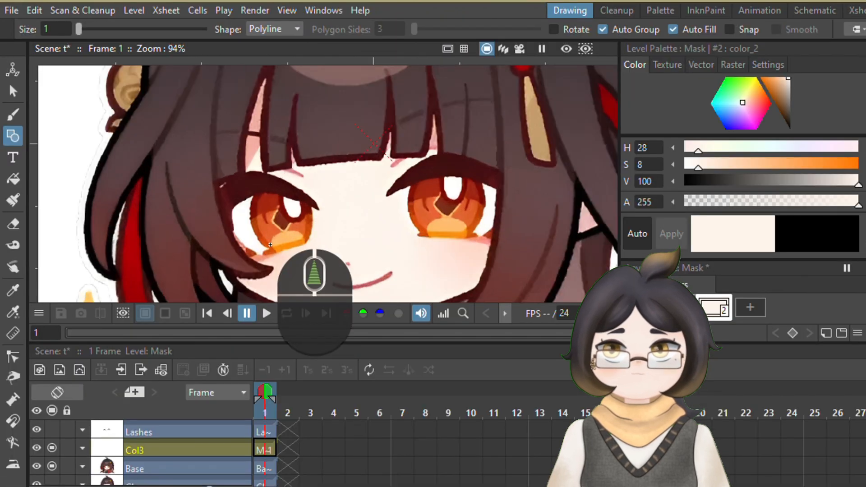
left_click(265, 269)
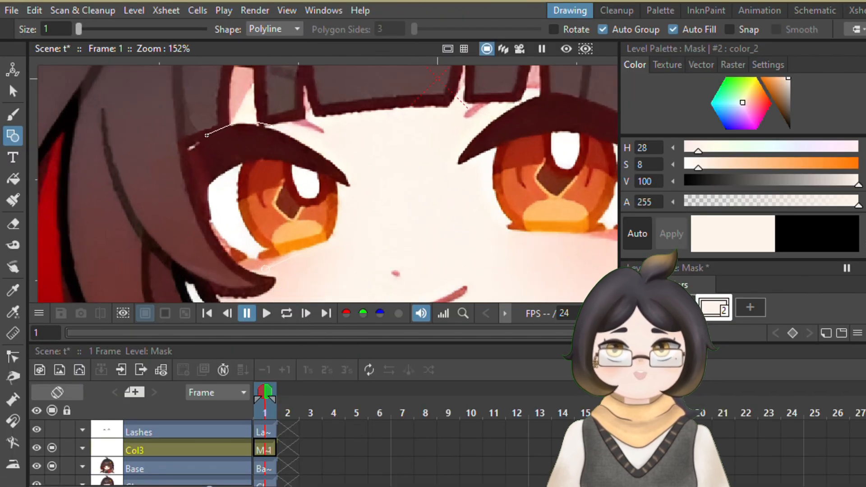
left_click(246, 270)
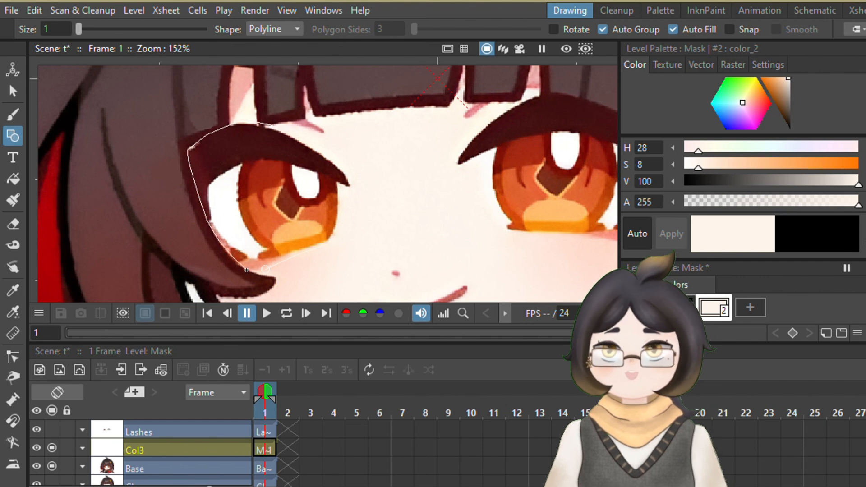
left_click(265, 269)
Trace a second skin-coloured polyline mask shape around the right eye and its lashes
key("space")
left_click_drag(547, 118, 366, 147)
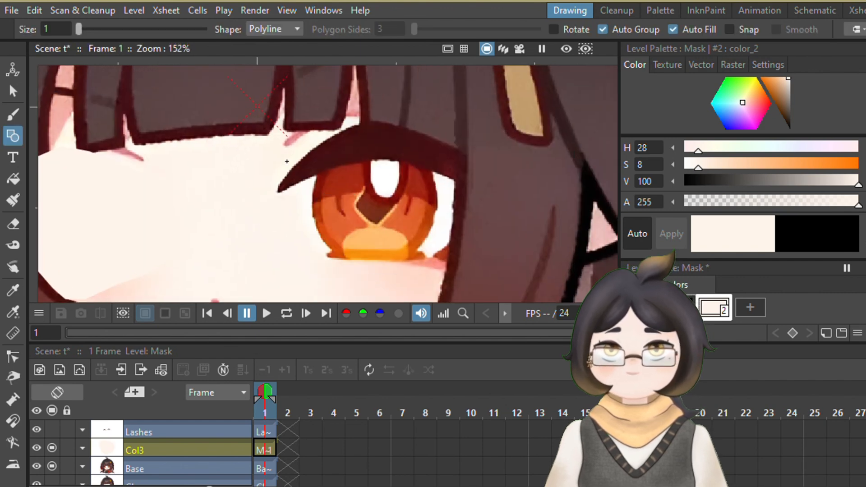
left_click(315, 259)
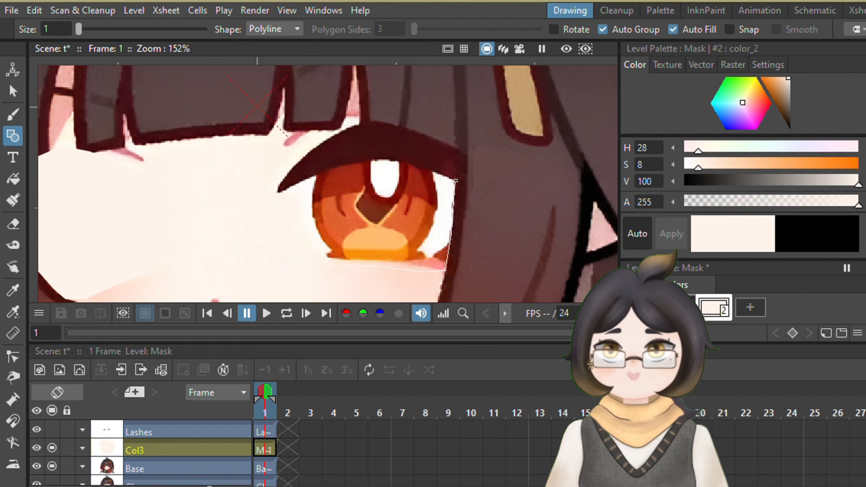
left_click_drag(377, 122, 352, 125)
left_click(276, 172)
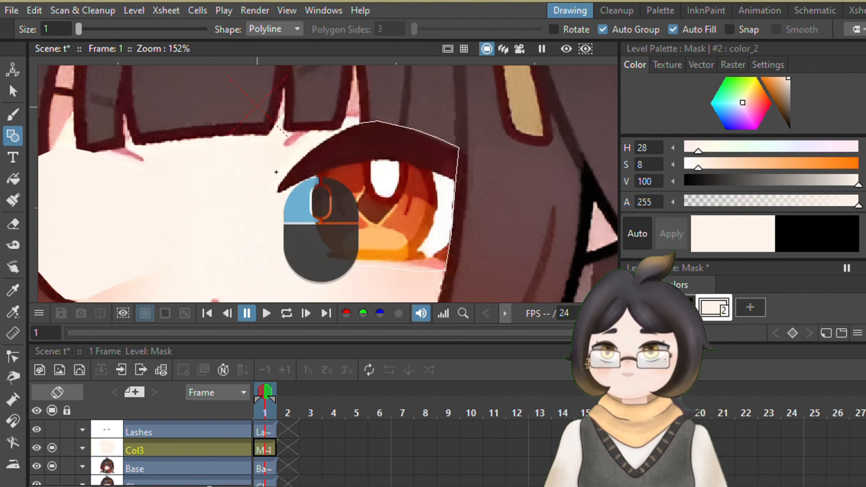
scroll(415, 233, "down", 4)
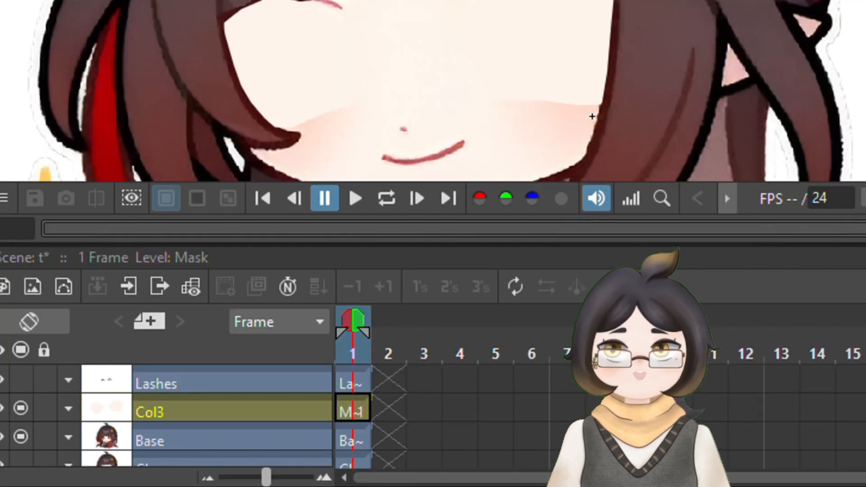
Move the eye mask column below the Clean column in the timeline and rename it Mask
scroll(419, 260, "down", 2)
scroll(190, 458, "down", 1)
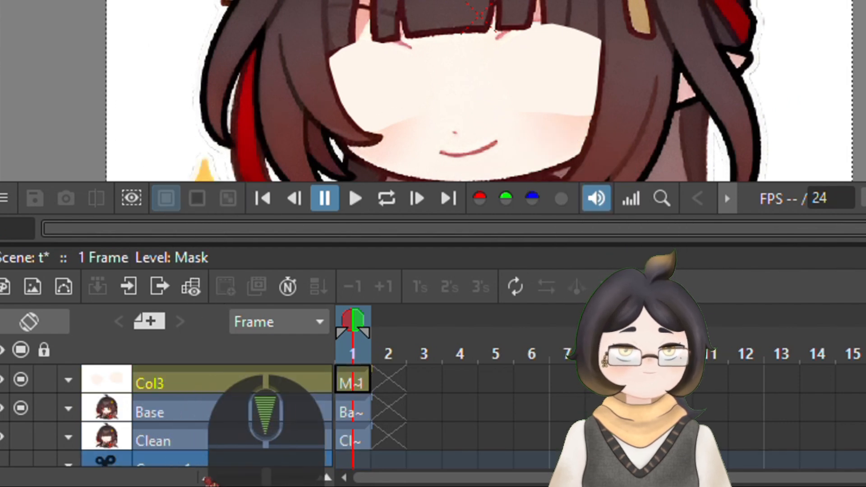
left_click_drag(153, 373, 145, 436)
right_click(145, 437)
double_click(149, 439)
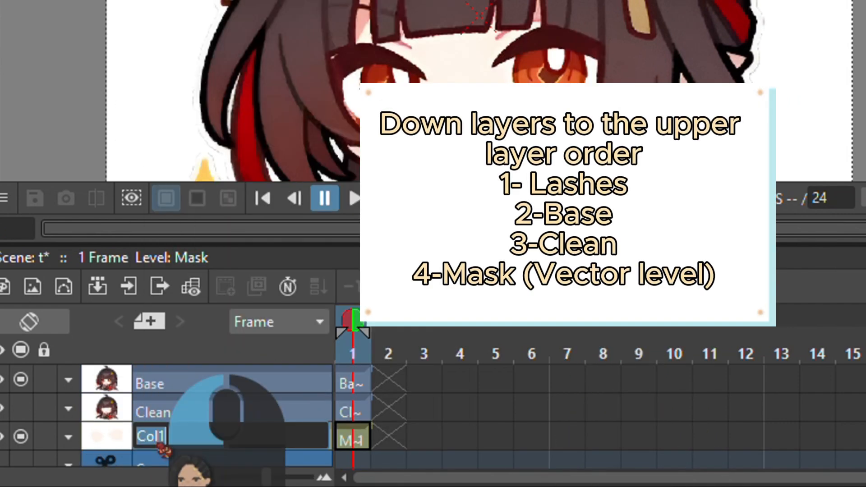
type("Mask")
key("Return")
scroll(239, 440, "up", 1)
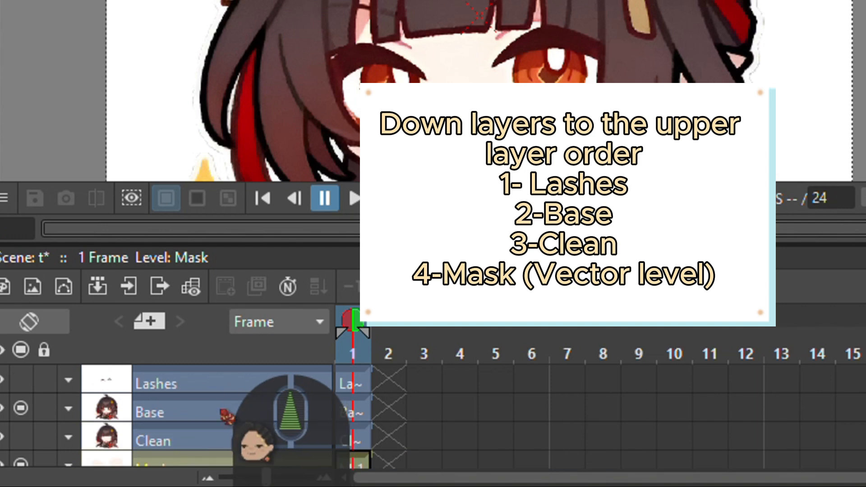
scroll(194, 440, "down", 1)
scroll(230, 433, "up", 1)
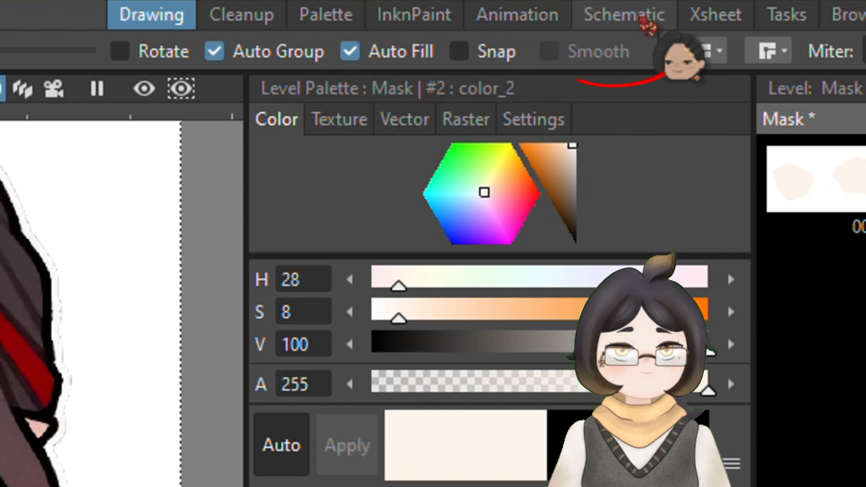
Open the Fx Schematic and spread out the Mask and Clean nodes, placing Mask well away from the XSheet node
left_click(638, 17)
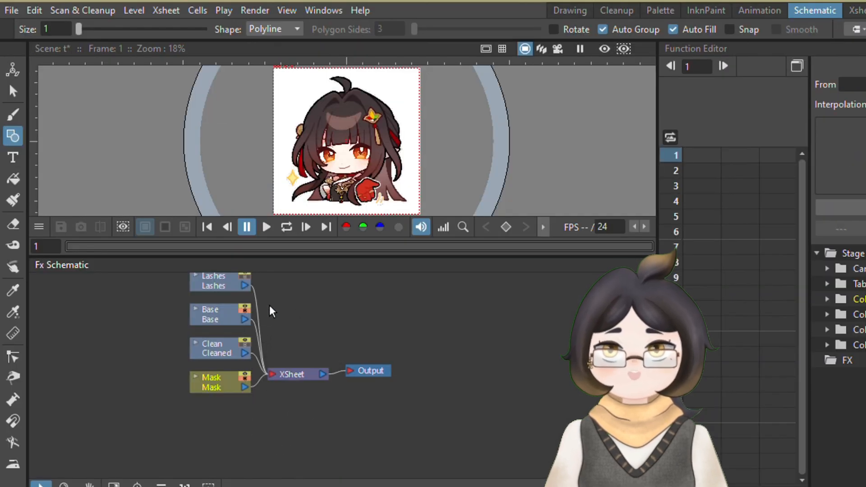
left_click_drag(207, 349, 108, 353)
left_click(147, 345)
left_click_drag(194, 384, 98, 424)
left_click(108, 347)
left_click(108, 348)
left_click(177, 357)
left_click(110, 345)
left_click_drag(110, 351, 195, 356)
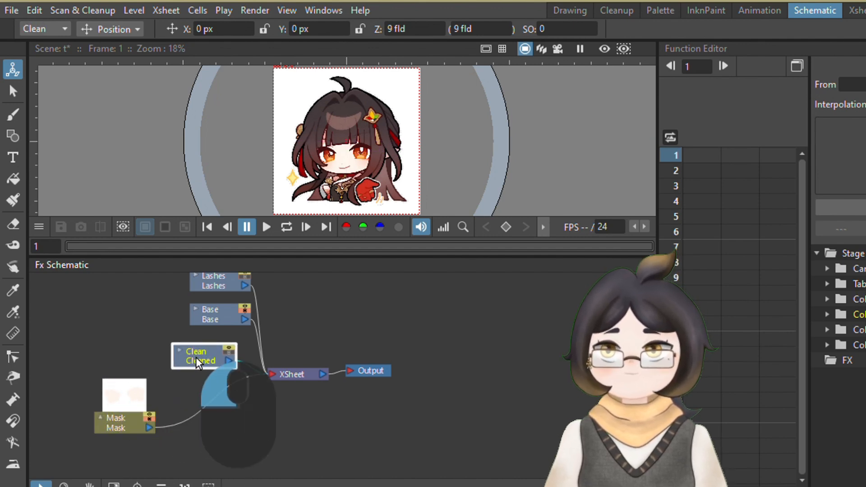
Rearrange the Base, Clean, XSheet and Output nodes so there is free space between the columns and XSheet
left_click_drag(198, 311, 95, 307)
left_click(100, 316)
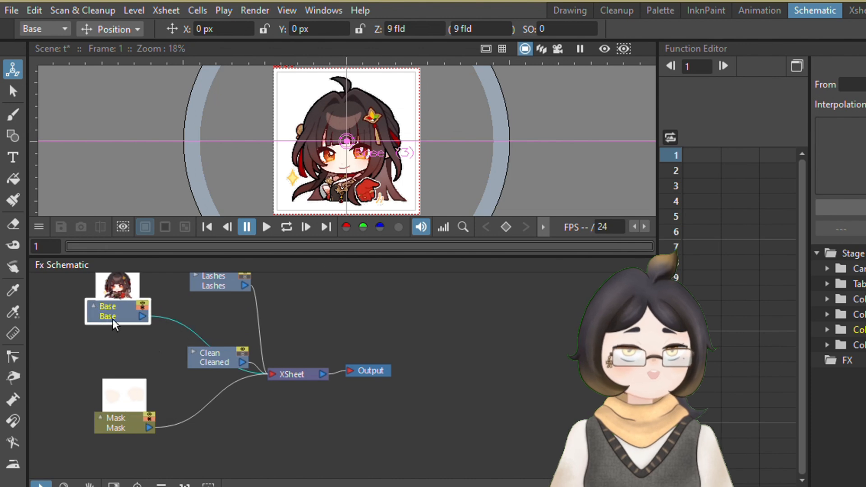
left_click_drag(210, 357, 184, 367)
left_click(307, 377)
left_click_drag(368, 371, 408, 373)
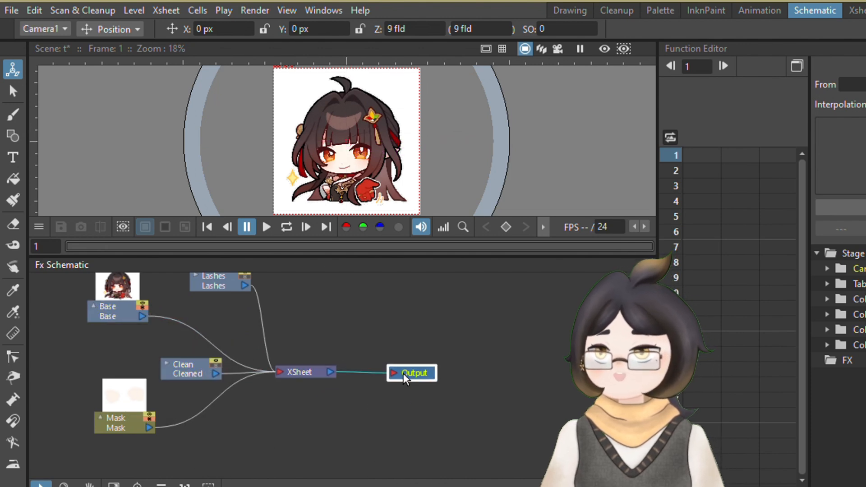
left_click_drag(306, 373, 335, 373)
key("space")
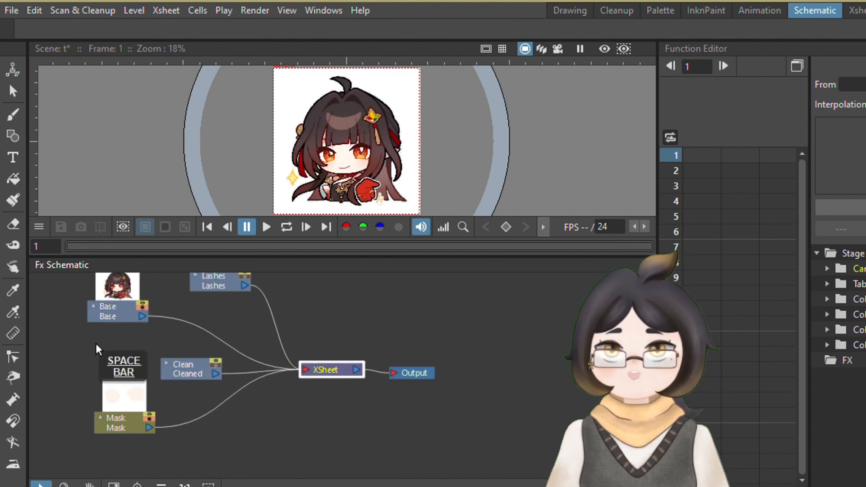
left_click_drag(147, 350, 181, 382)
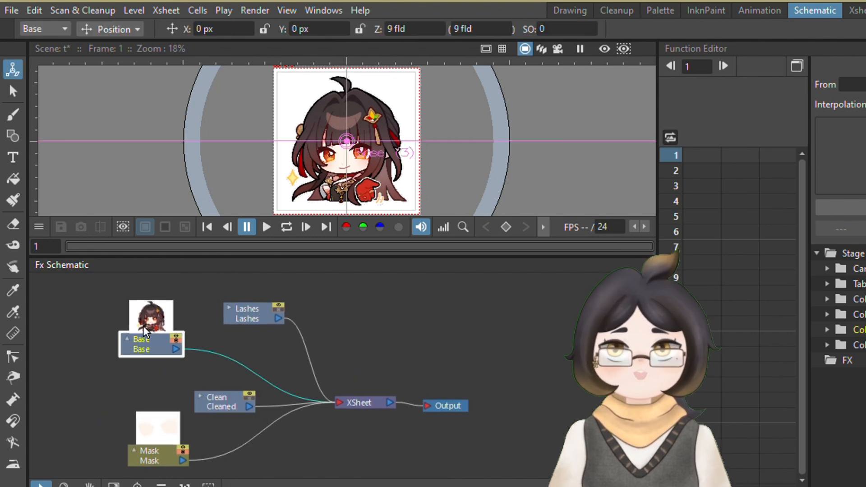
Insert a Matte In effect after the Base node and reposition it and the Lashes node so they are clearly separated
right_click(151, 348)
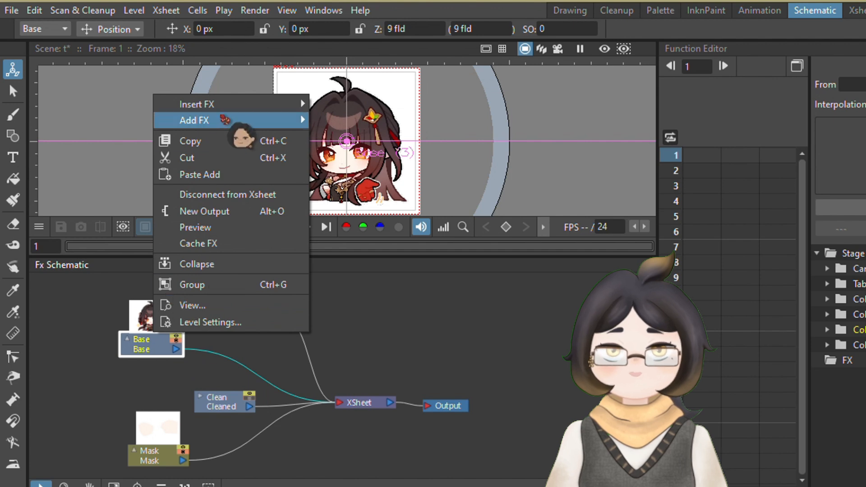
mouse_move(226, 107)
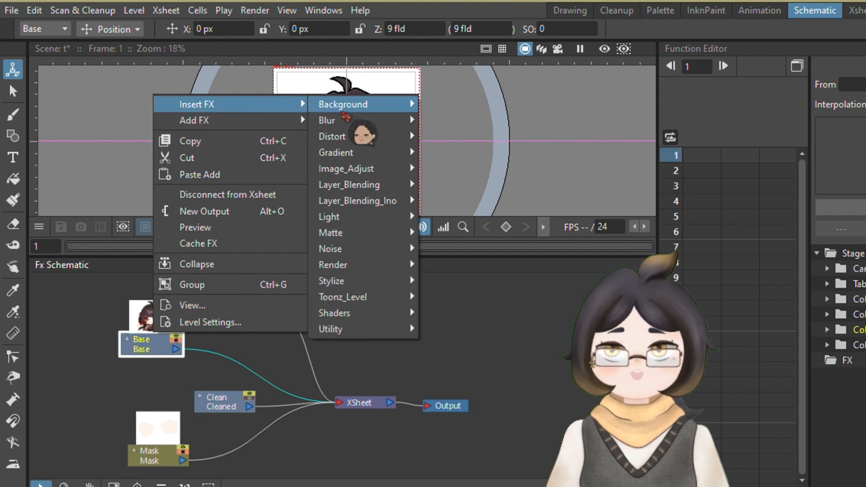
mouse_move(352, 234)
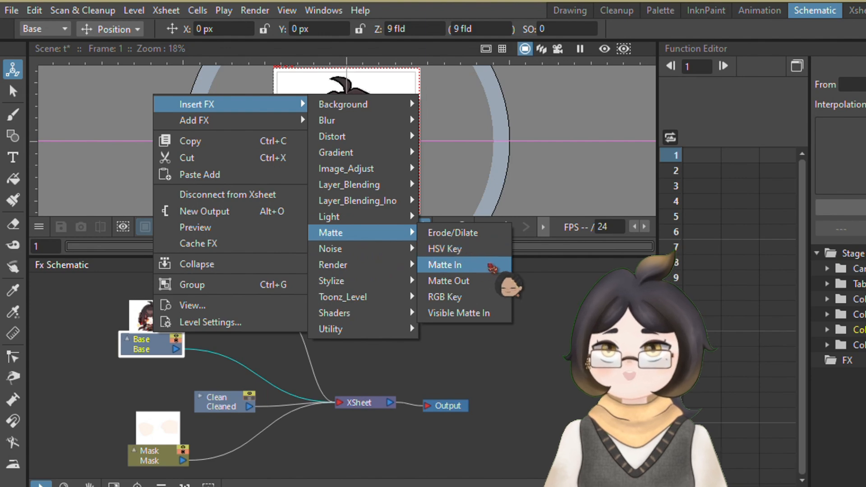
left_click(491, 266)
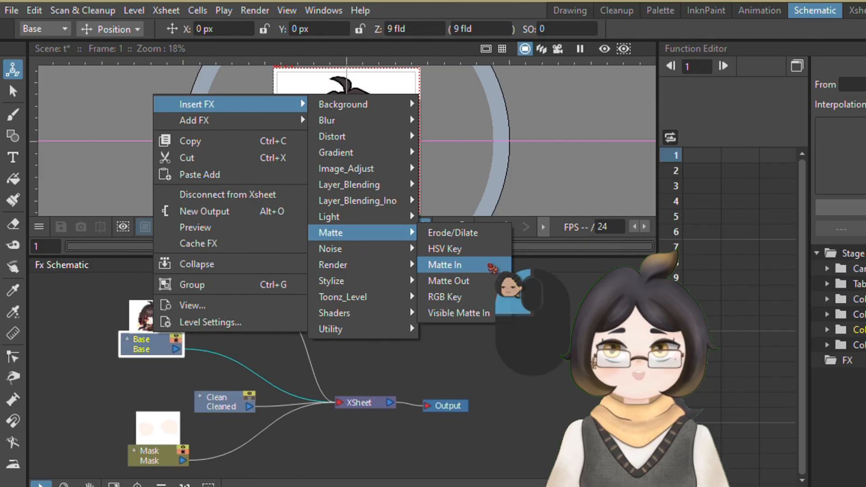
left_click(621, 298)
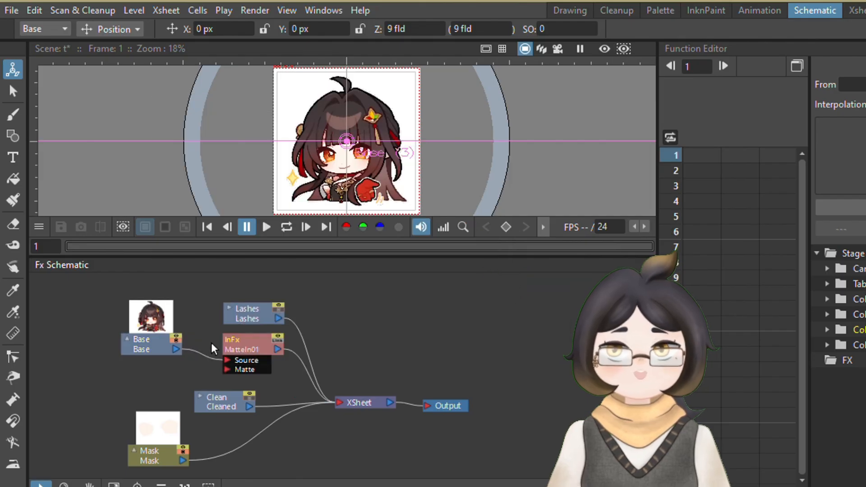
left_click_drag(249, 355, 231, 358)
left_click_drag(262, 315, 279, 295)
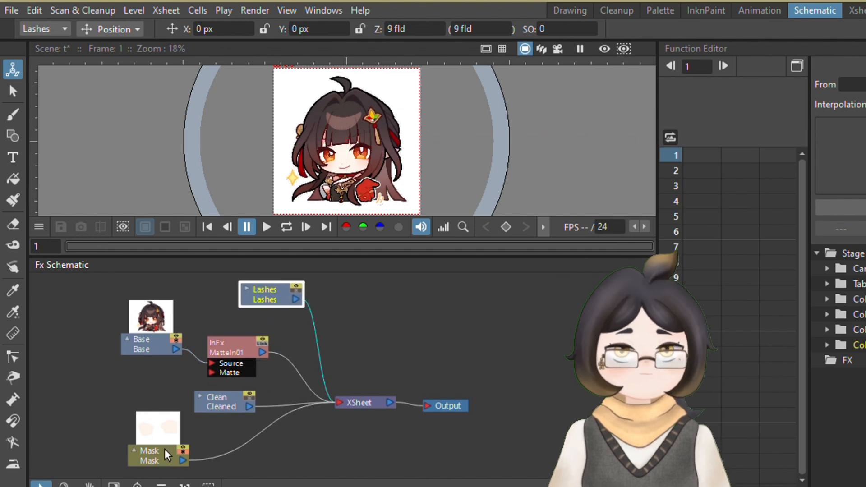
Connect the Mask node's output to the Matte input of the Matte In effect and also to XSheet
left_click_drag(169, 455, 113, 442)
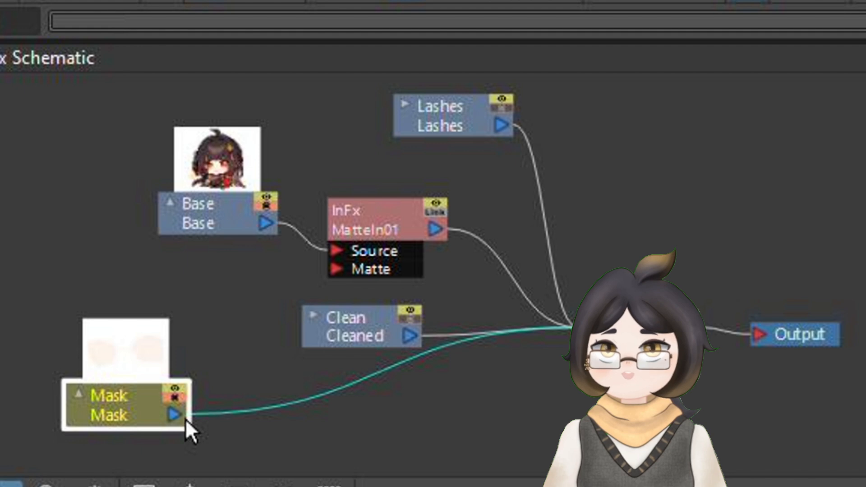
left_click_drag(180, 418, 339, 268)
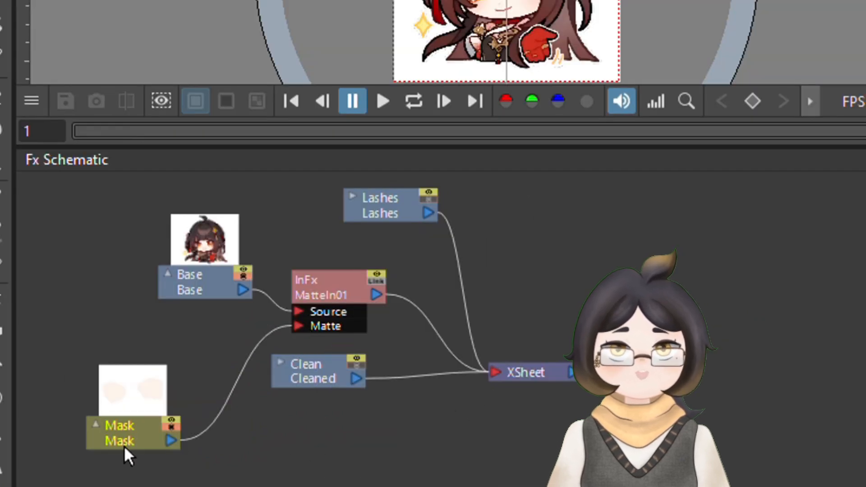
left_click_drag(171, 441, 497, 372)
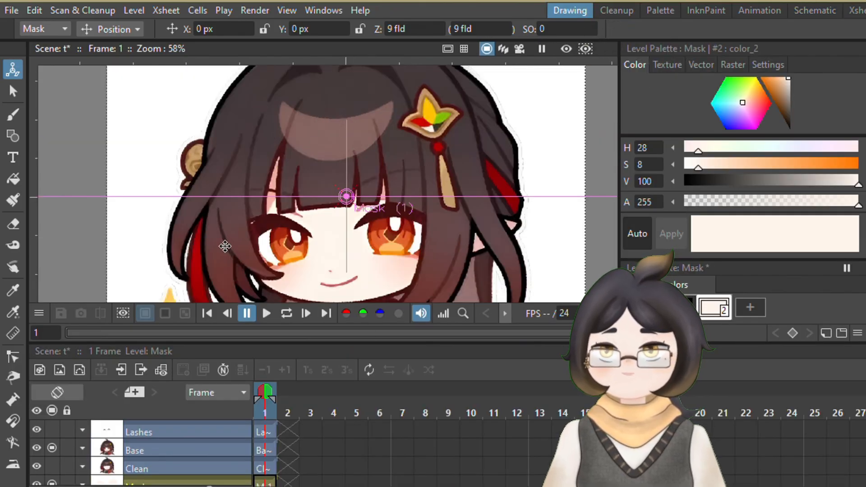
Turn on the sub-camera preview for the viewer in the Drawing room
scroll(297, 265, "down", 2)
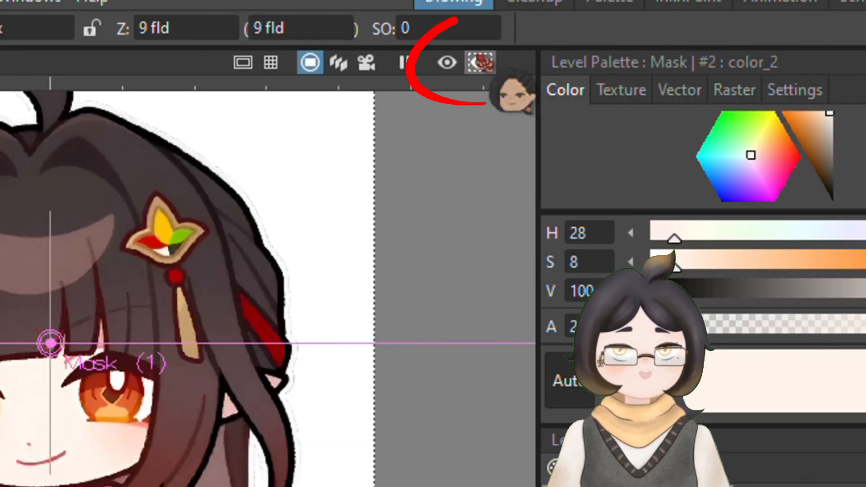
left_click(481, 62)
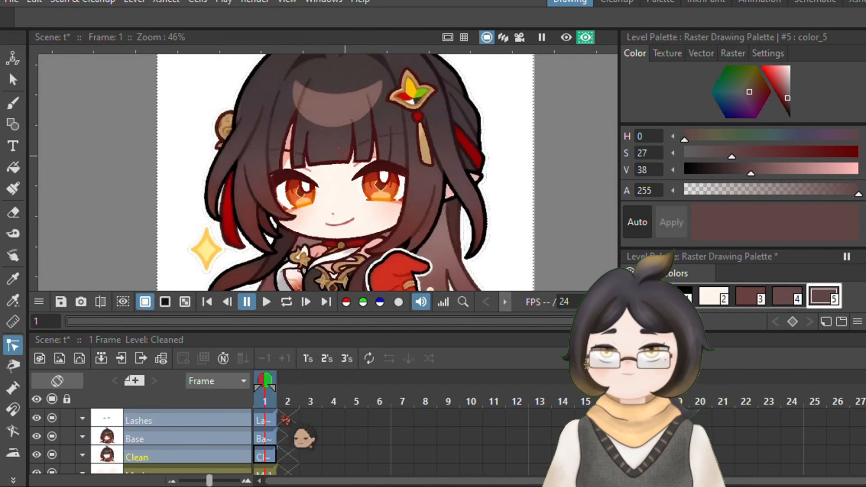
left_click(265, 457)
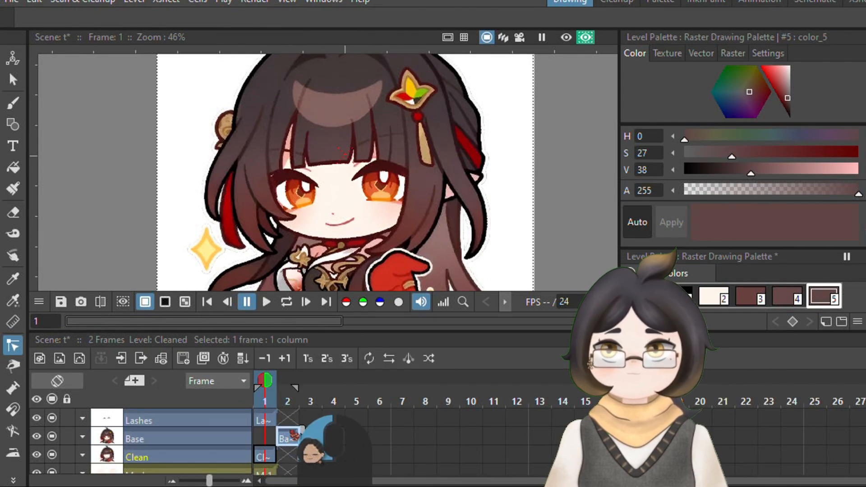
left_click(265, 420)
left_click(272, 457, "shift")
left_click(287, 457)
left_click(333, 457, "shift")
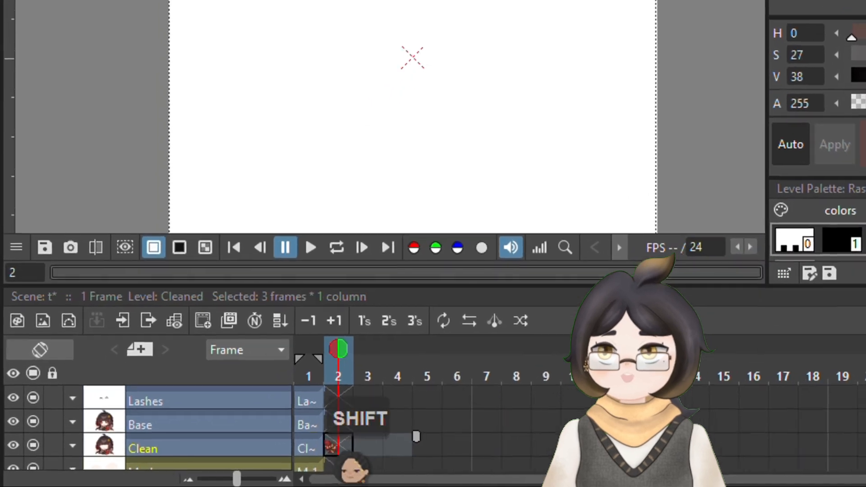
Extend the Lashes, Base and Clean cells together so all three columns last through frame 12
left_click(266, 457)
left_click(344, 393, "shift")
left_click_drag(353, 428, 687, 416)
left_click_drag(759, 407, 806, 422)
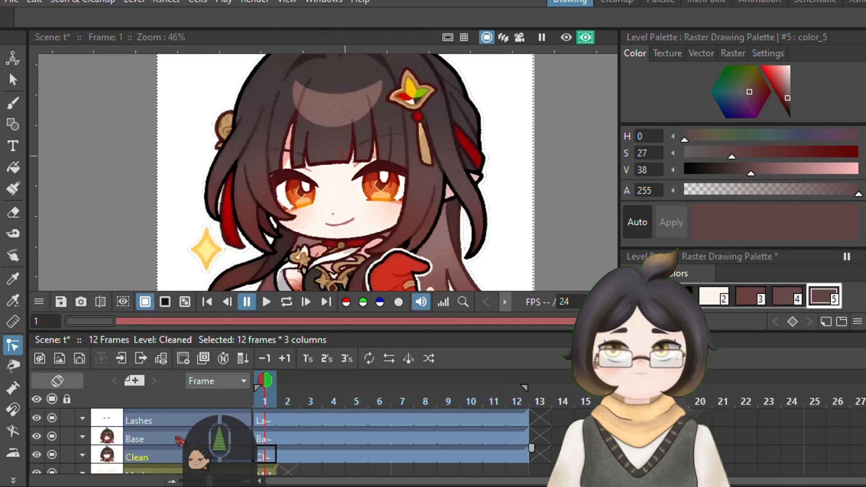
Move the Lashes column's center point onto the face between the eyes and set a key at frame 1
left_click(185, 333)
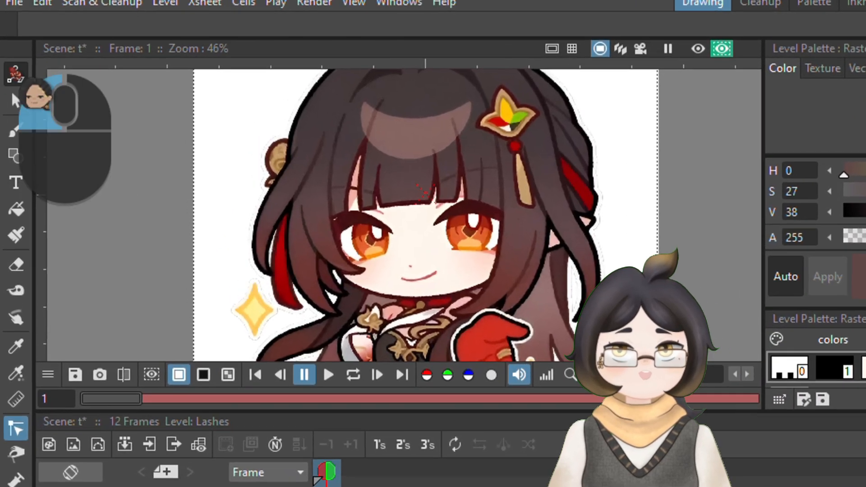
left_click(13, 59)
left_click(115, 27)
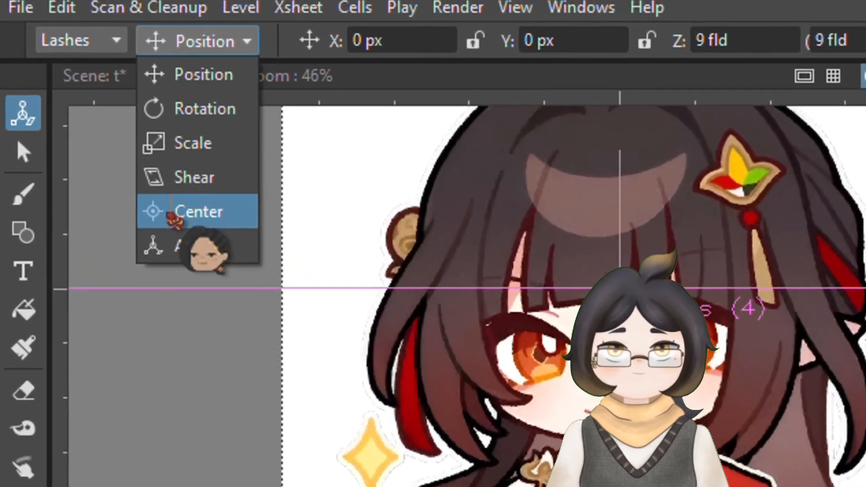
left_click(172, 216)
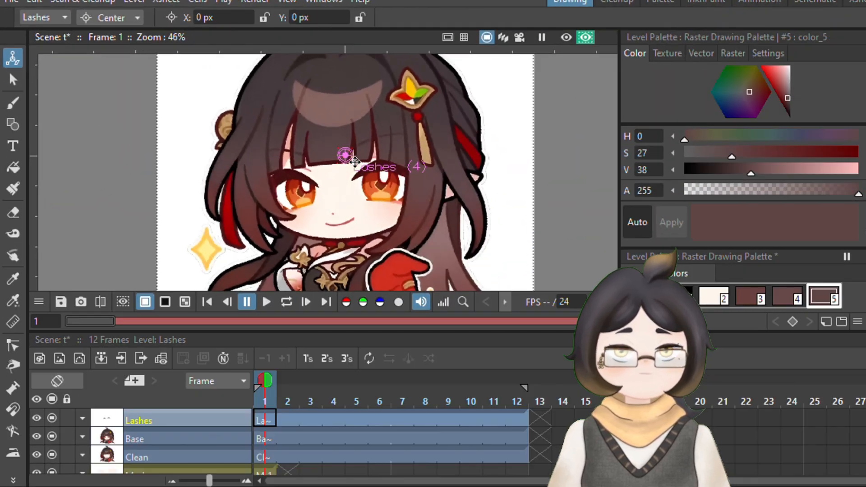
left_click_drag(346, 156, 338, 167)
left_click_drag(338, 166, 331, 203)
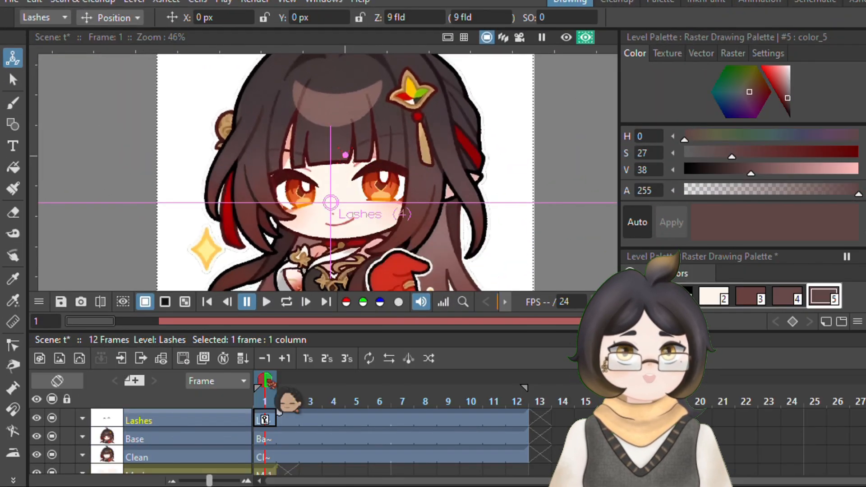
Set a key on the Lashes column at frame 6 and check the frames in between
left_click_drag(270, 383, 380, 383)
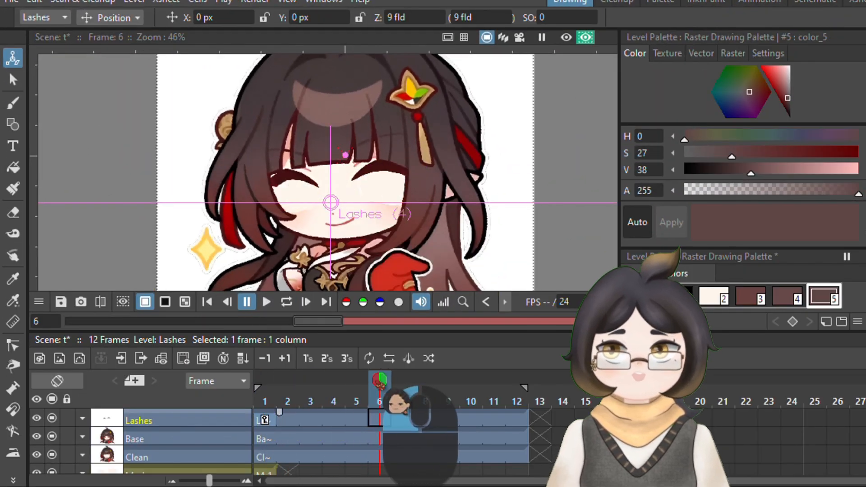
right_click(380, 420)
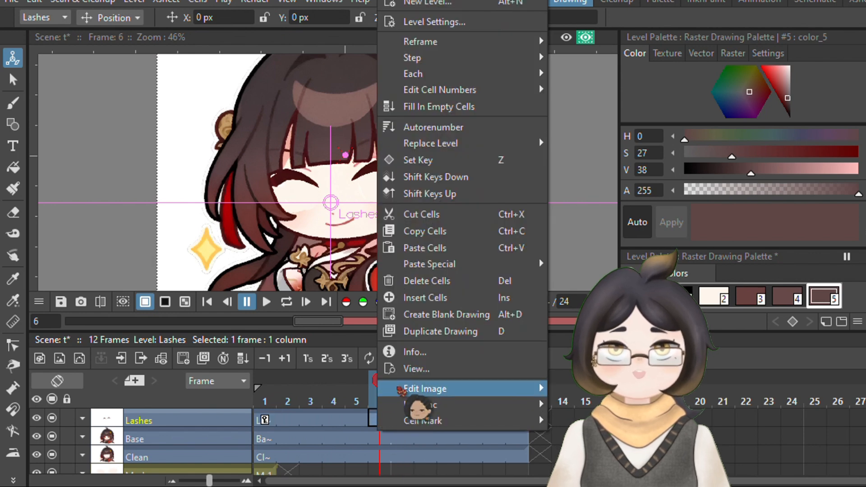
left_click(443, 165)
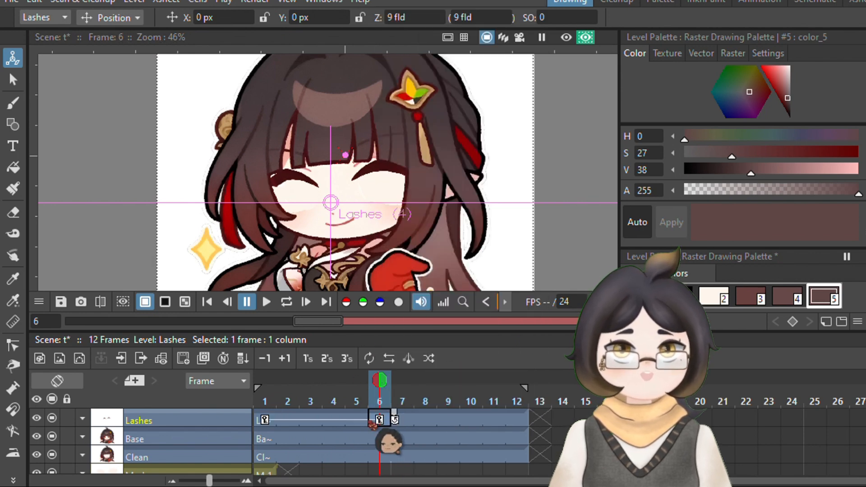
left_click(310, 418)
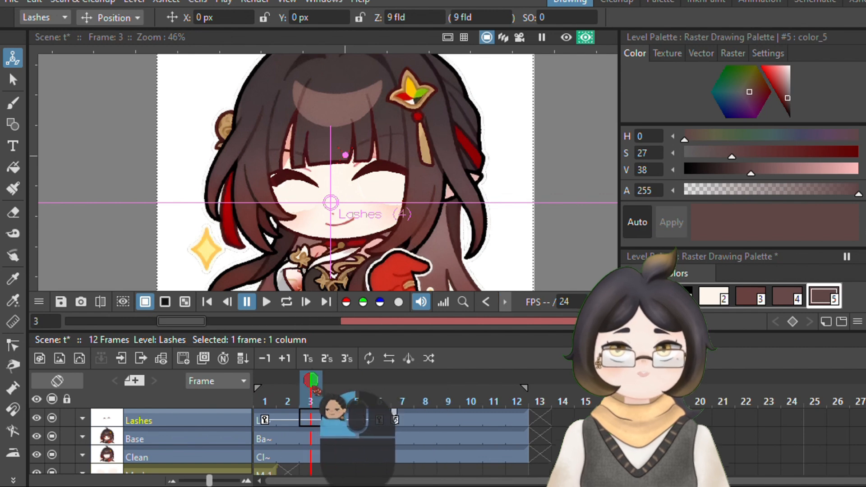
Lower the lashes at frame 6 to a Y position of about -65 px, keeping X at 0 px
left_click(379, 418)
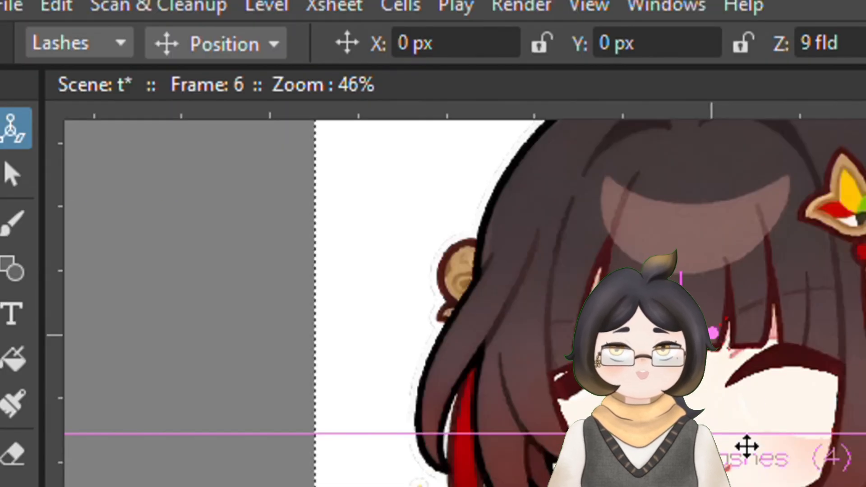
scroll(746, 446, "up", 3)
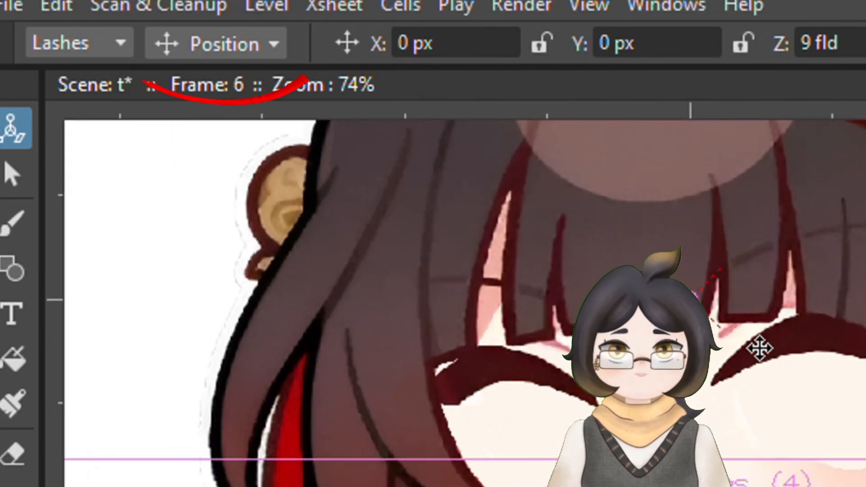
left_click_drag(759, 348, 756, 395)
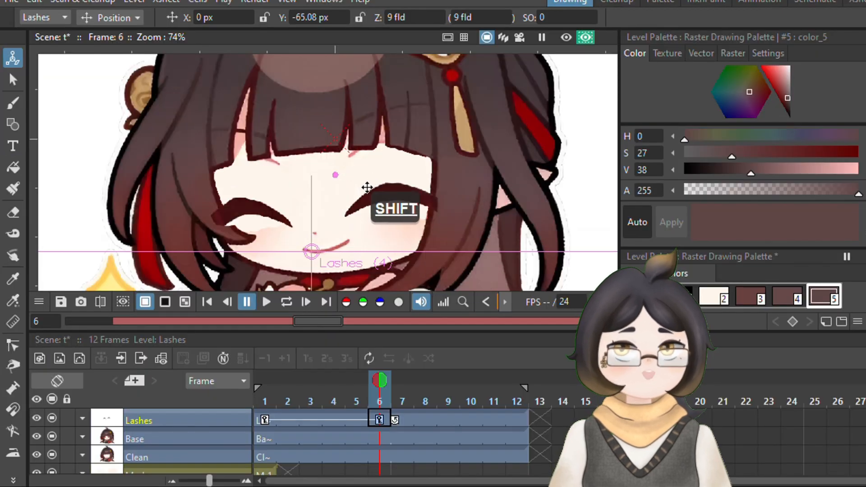
Copy the Lashes column's key from frame 1 to frame 11 and play the animation from the start
left_click_drag(380, 401, 255, 403)
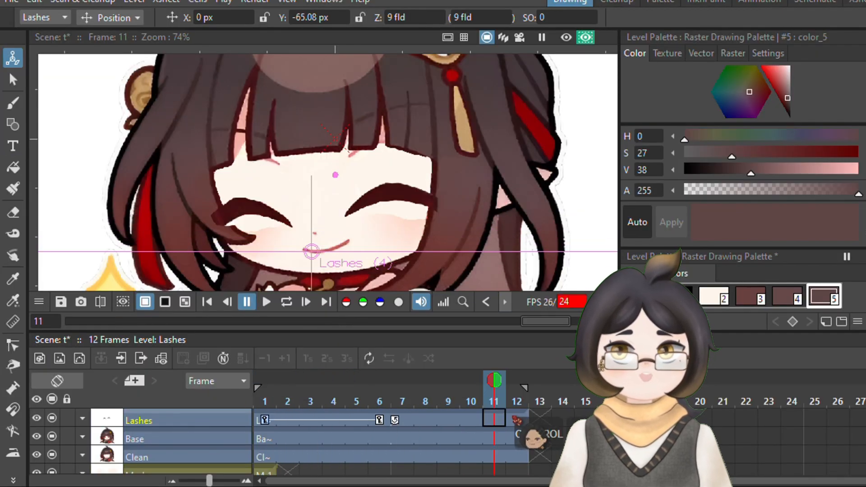
left_click(498, 419)
left_click(266, 421)
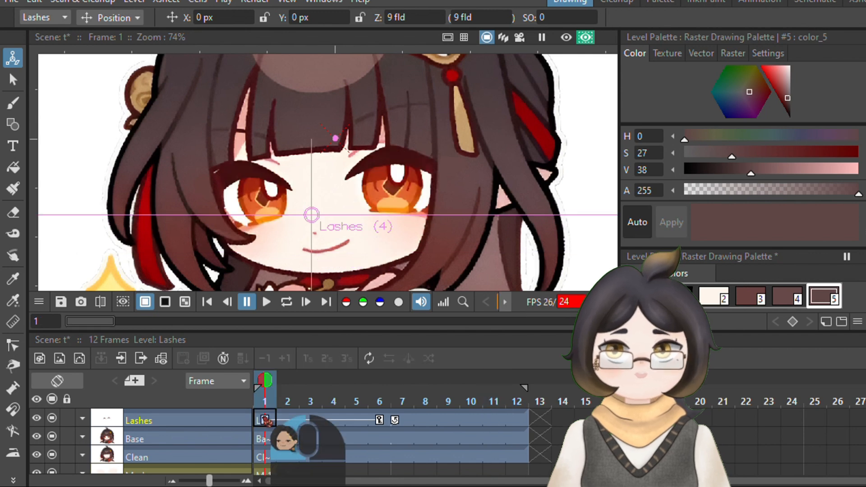
left_click(486, 420)
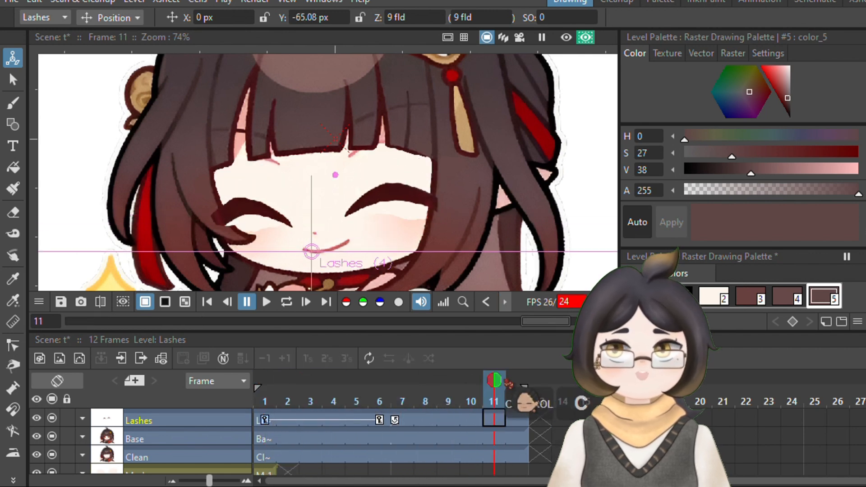
left_click(495, 419)
key("ctrl+v")
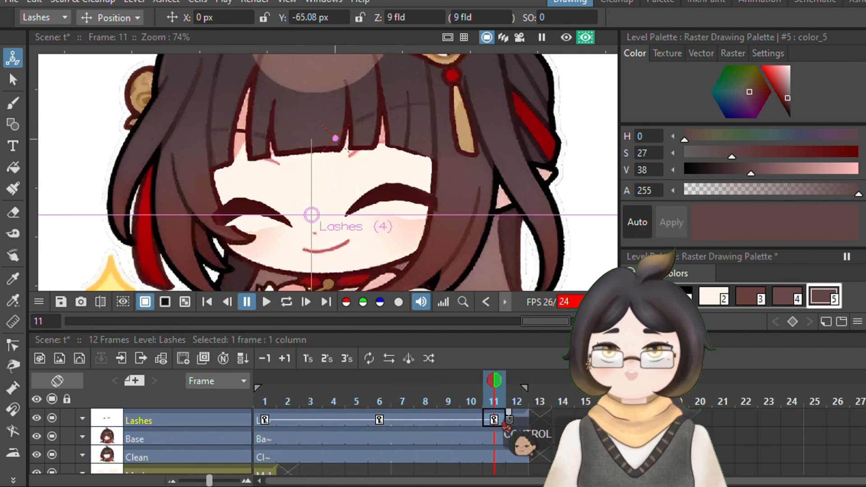
left_click_drag(494, 383, 230, 382)
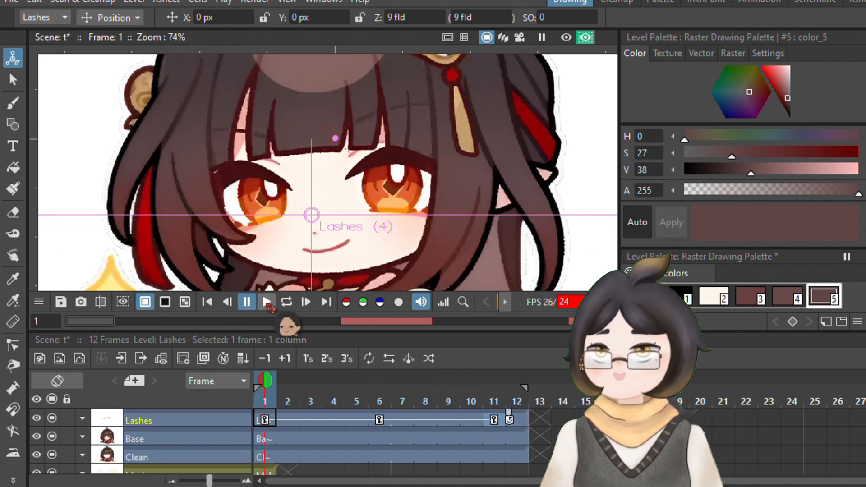
left_click(267, 302)
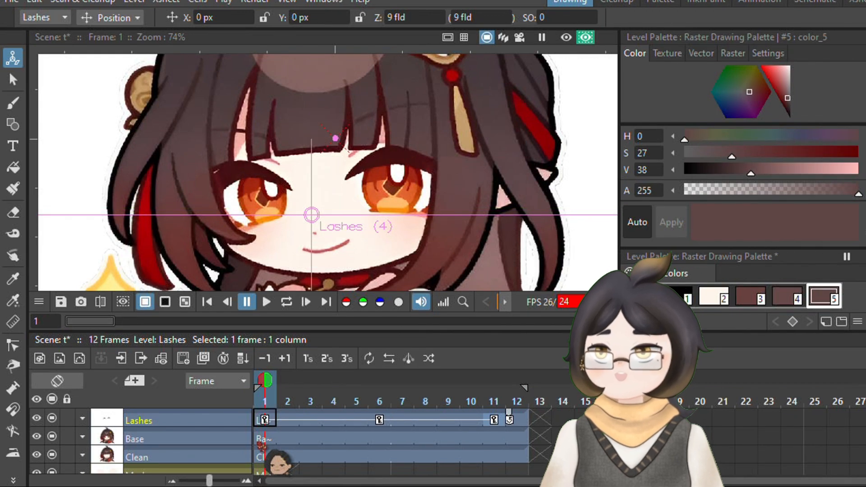
Copy both eye shapes from frame 1 of the Mask column and paste them into frame 2
scroll(271, 462, "down", 1)
left_click(266, 456)
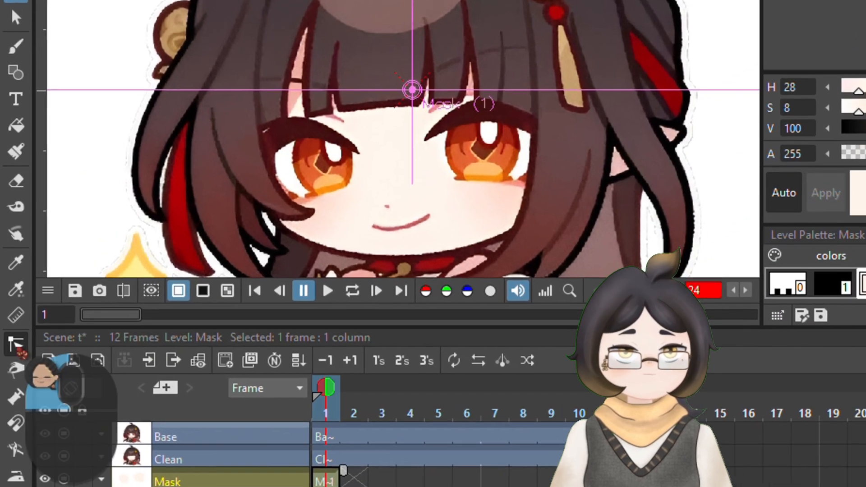
left_click(13, 345)
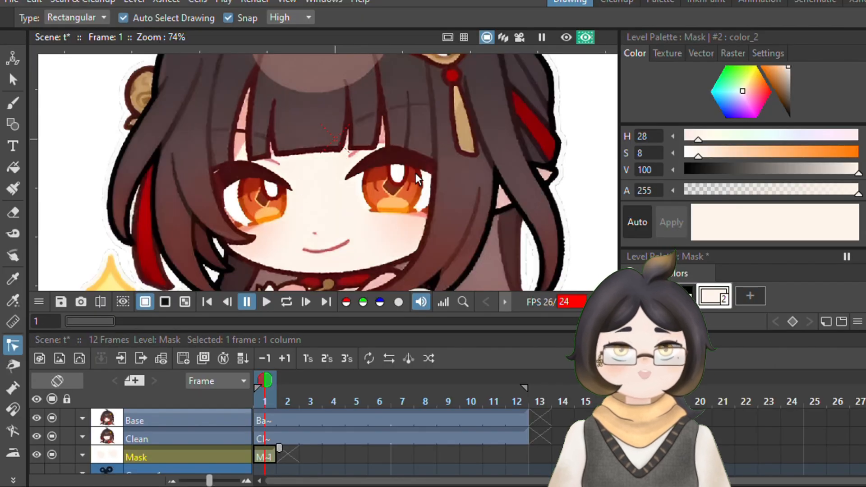
left_click(286, 183)
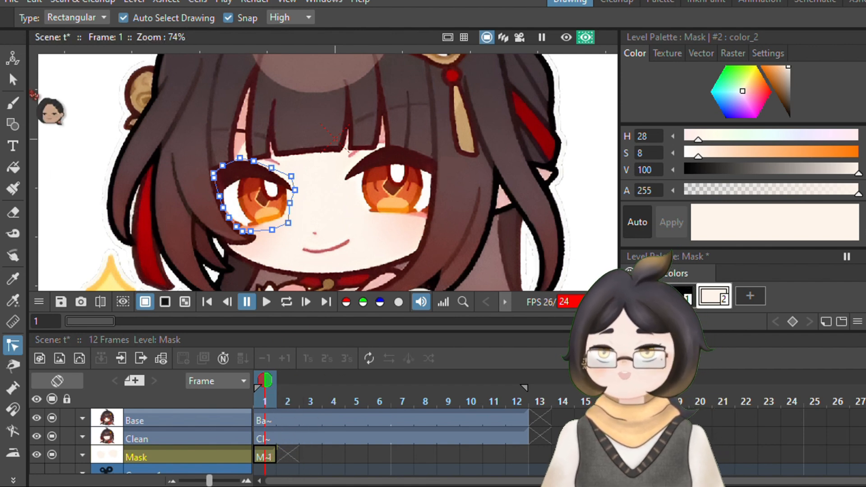
left_click(13, 80)
left_click_drag(178, 124, 474, 246)
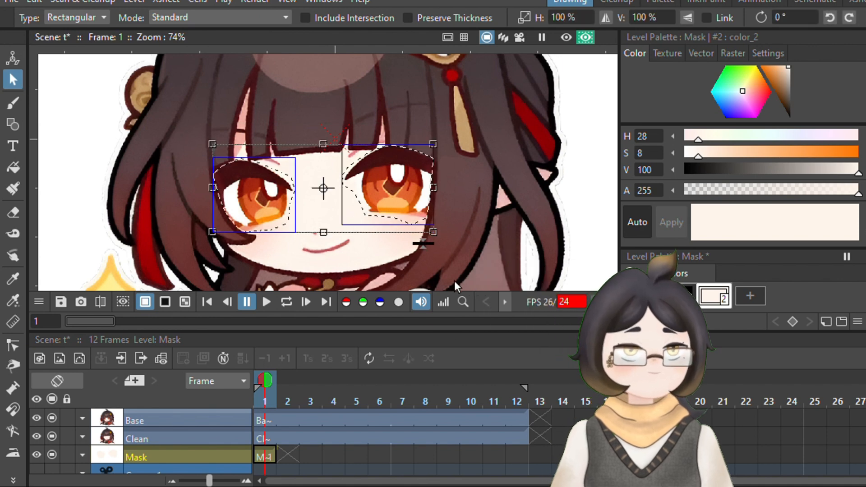
left_click(287, 454)
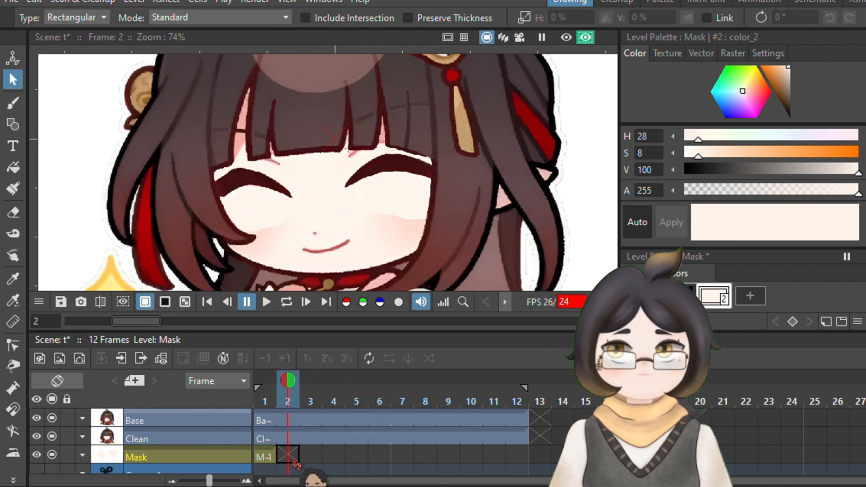
key("ctrl+v")
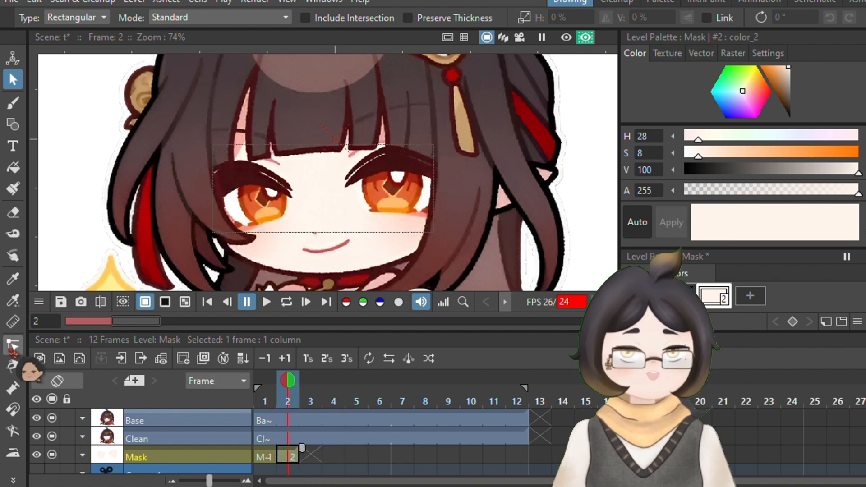
Lower the upper control points of both eye masks at frame 2 so their edges sit beneath the lashes
left_click(12, 346)
left_click(268, 174)
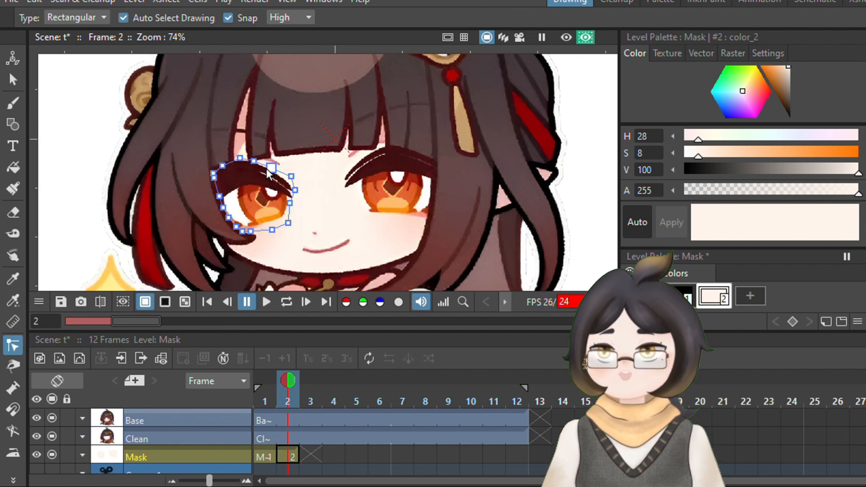
scroll(262, 181, "up", 2)
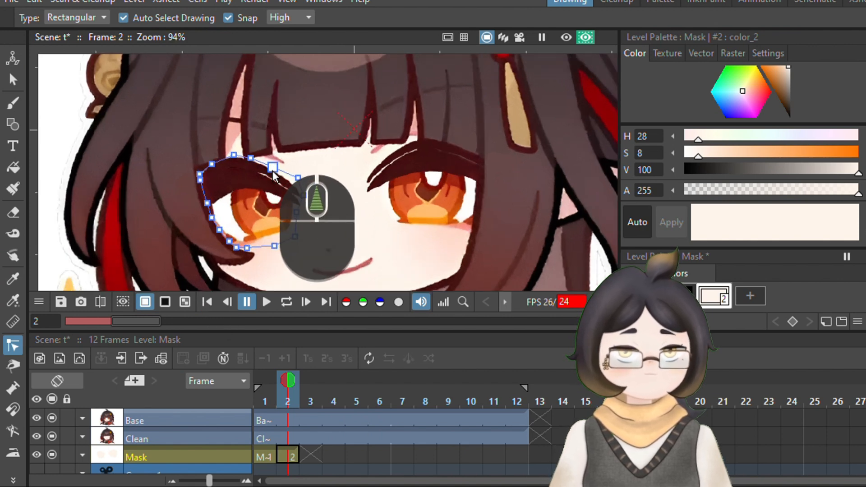
left_click_drag(274, 171, 236, 179)
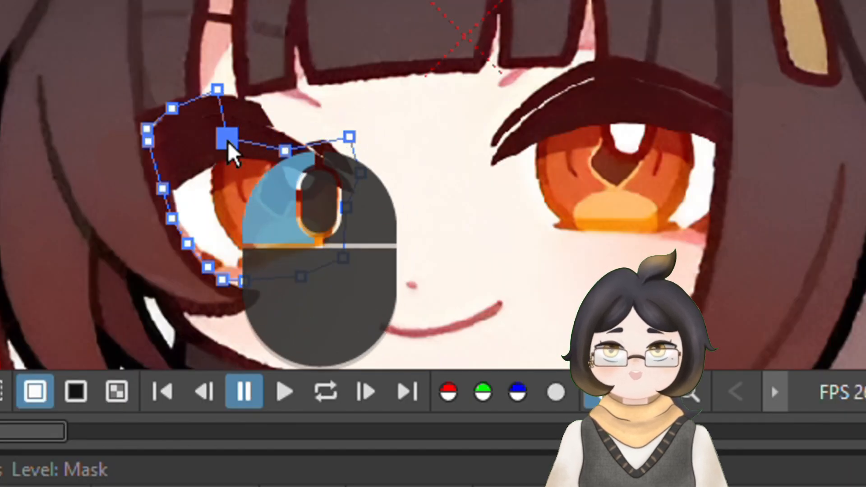
left_click_drag(227, 141, 229, 138)
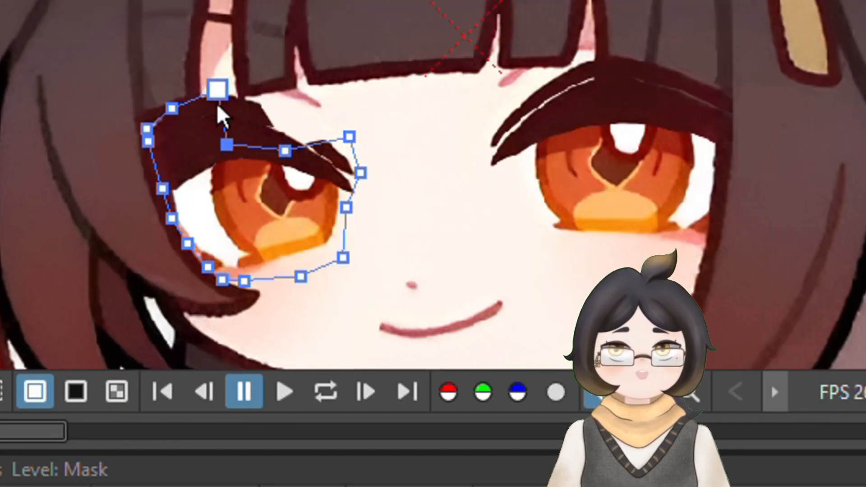
left_click_drag(218, 107, 201, 148)
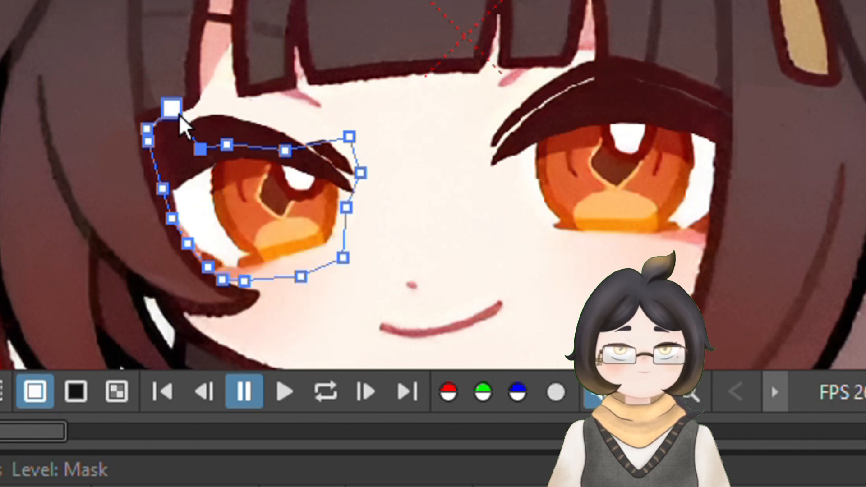
left_click_drag(179, 115, 150, 165)
left_click_drag(390, 151, 387, 177)
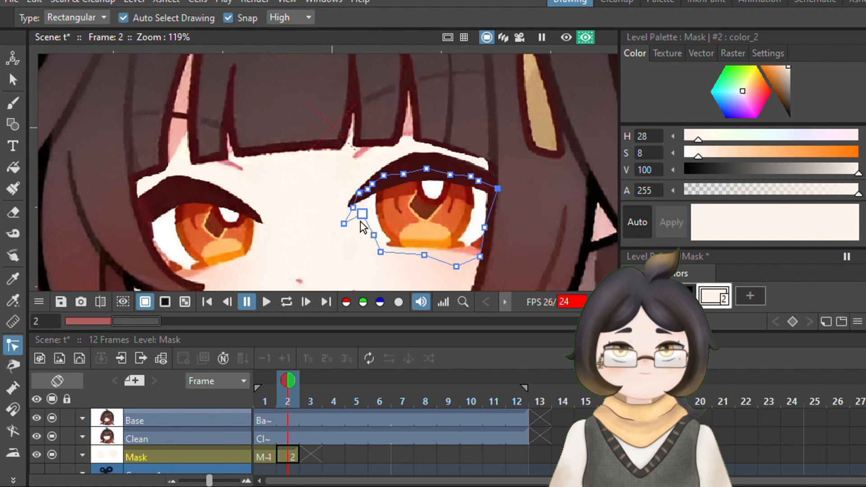
Copy the eye masks into frame 3 of the Mask column and lower their upper points to the lashes
key("s")
left_click(311, 455)
scroll(254, 241, "up", 2)
key("c")
left_click_drag(289, 97, 288, 120)
Duplicate the eye masks to frame 4 and reshape their upper edges to follow the lower lashes
key("s")
left_click(333, 454)
key("ctrl+v")
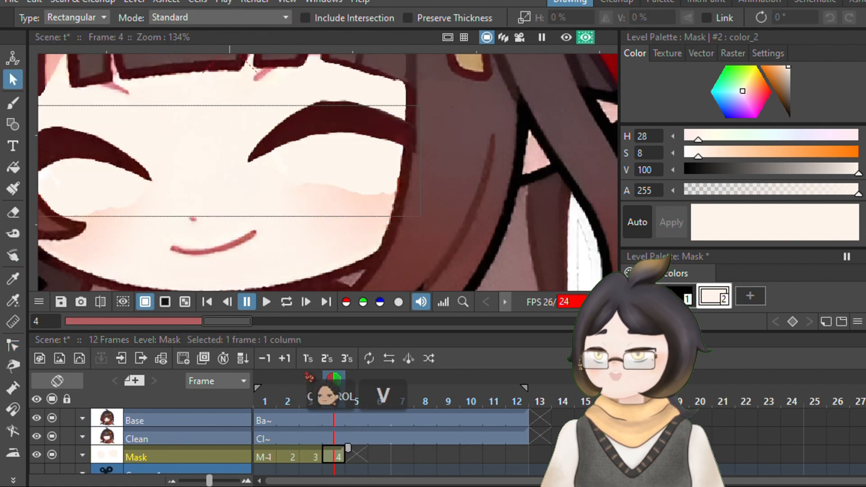
key("c")
left_click(474, 122)
Paste the eye masks into frame 5 and adjust their control points so the eyes stay hidden above the lashes
key("s")
left_click(357, 454)
key("ctrl+v")
key("c")
left_click(474, 124)
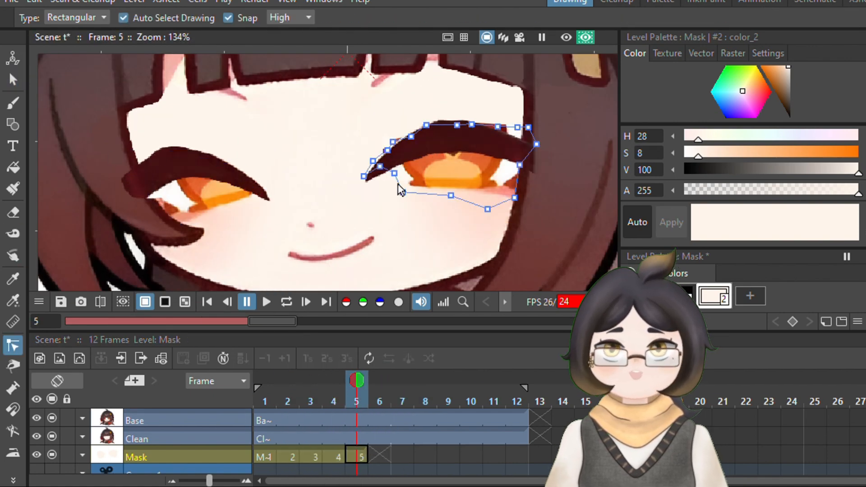
left_click_drag(396, 183, 395, 196)
left_click_drag(381, 377, 367, 366)
Paste the eye masks into frame 6 and pull their upper and corner points down within the lowest lash position
left_click(379, 455)
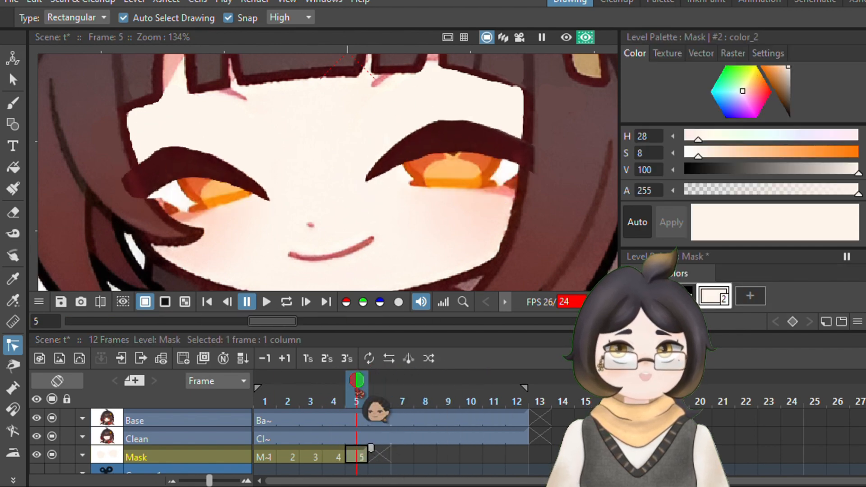
key("s")
key("ctrl+v")
key("c")
left_click(198, 172)
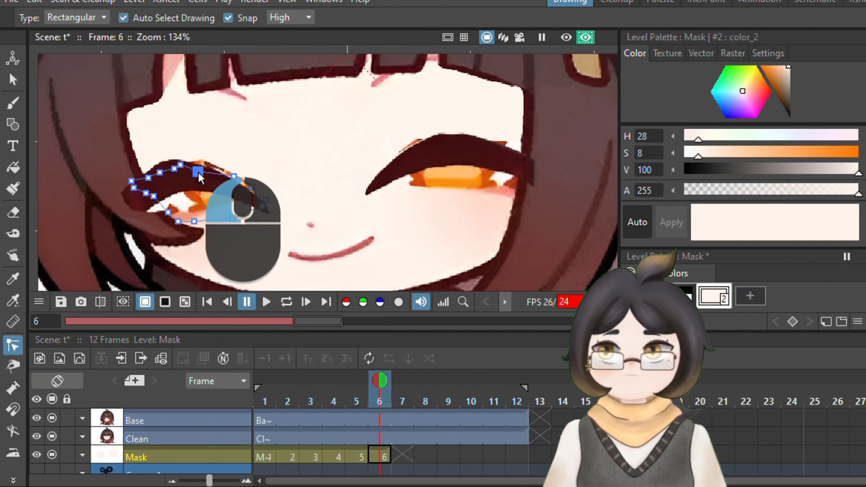
left_click_drag(249, 186, 249, 196)
left_click_drag(266, 201, 264, 208)
left_click_drag(127, 190, 119, 199)
left_click(424, 190)
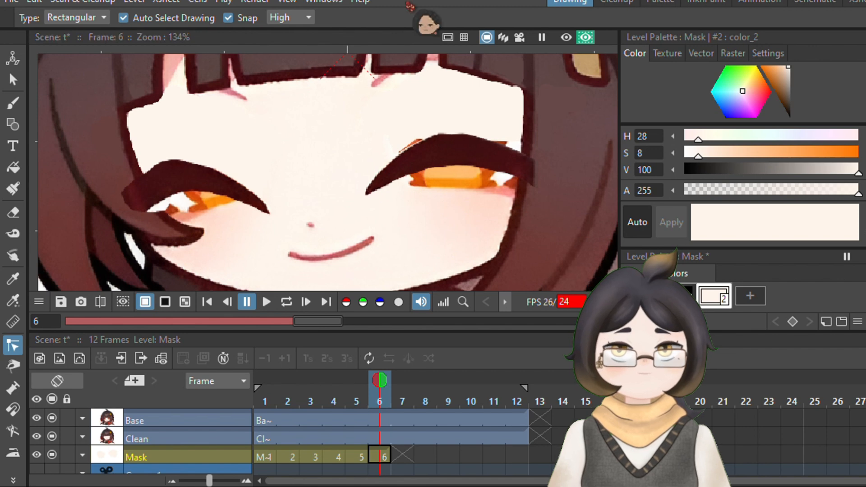
left_click(451, 192)
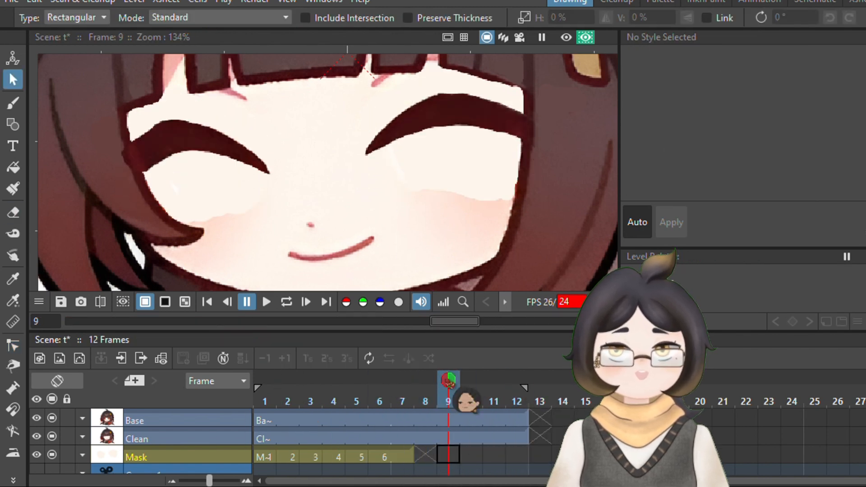
Paste the eye masks into frame 8 and raise the left eye mask's upper edge to the rising lash
key("ctrl+v")
key("c")
left_click(211, 158)
left_click_drag(177, 181, 177, 158)
left_click_drag(156, 188, 155, 162)
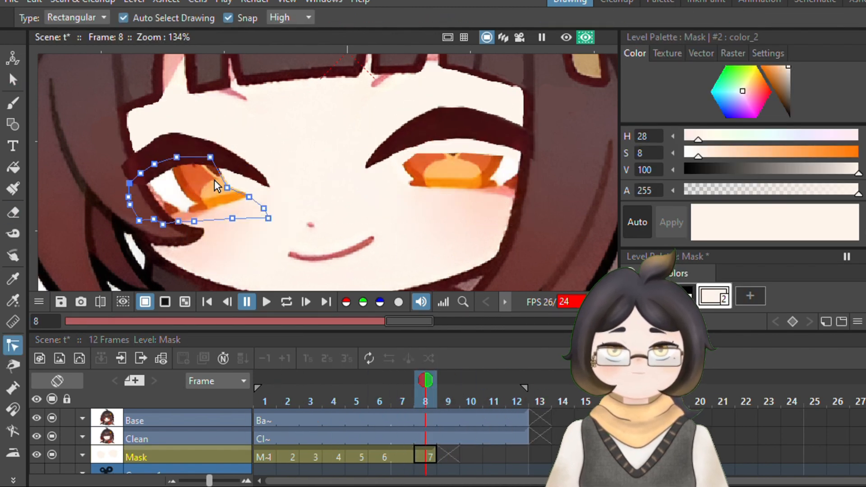
left_click_drag(248, 198, 272, 193)
Raise the right eye mask's upper control points at frame 8 up to its lash
left_click(451, 192)
left_click_drag(402, 158, 393, 139)
left_click_drag(455, 155, 458, 132)
left_click_drag(489, 156, 506, 135)
left_click(382, 172)
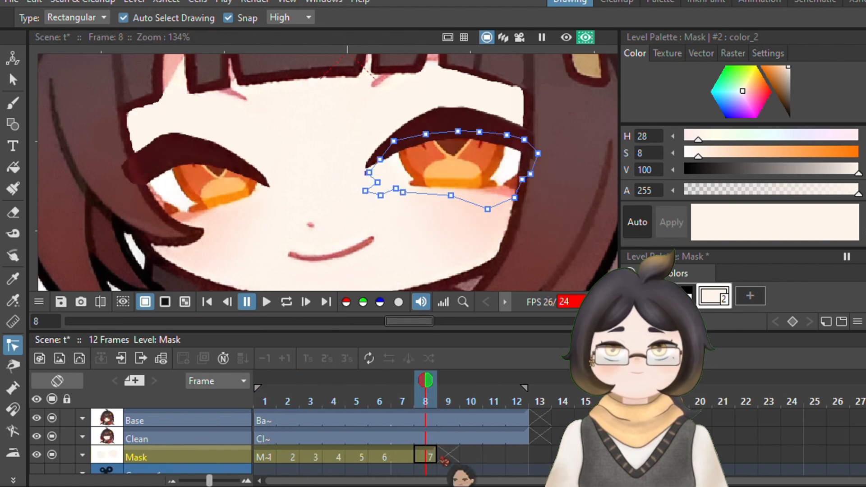
Paste the eye masks into frame 9 and raise their upper points to reveal more of both eyes
key("ctrl+v")
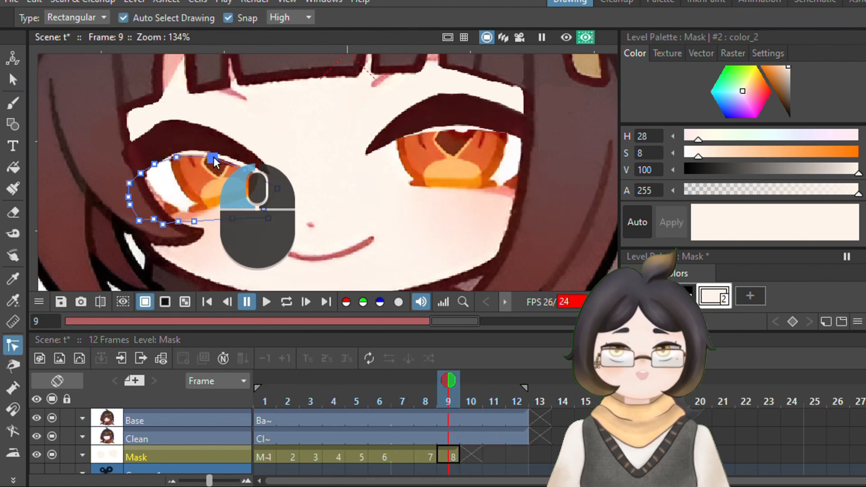
left_click(415, 140)
left_click_drag(458, 131, 458, 113)
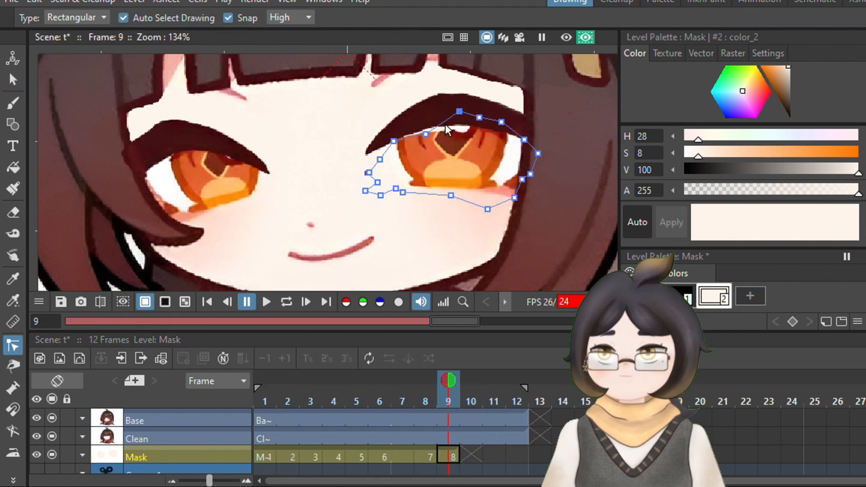
left_click_drag(406, 135, 417, 120)
left_click_drag(537, 152, 537, 130)
Copy the eye masks from frame 9 to frame 10 and raise their upper edges to the lashes
left_click(13, 79)
left_click_drag(112, 90, 529, 234)
left_click(470, 456)
key("ctrl+v")
left_click(12, 346)
left_click(251, 165)
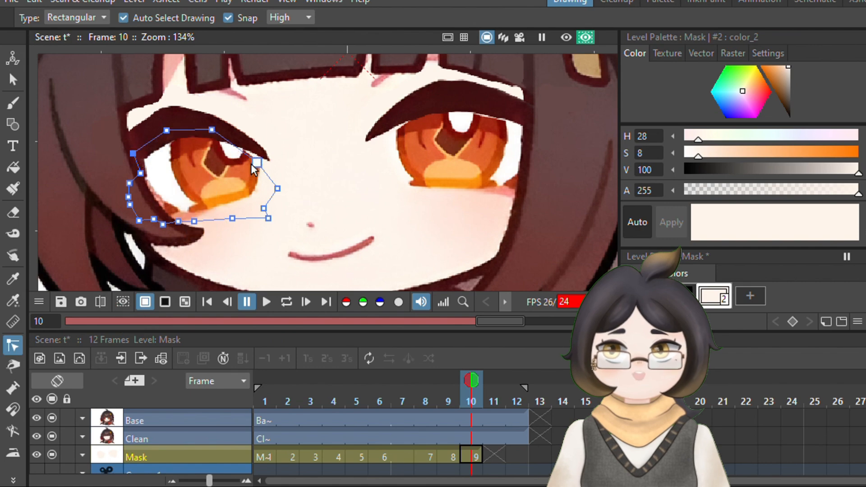
left_click_drag(126, 94, 547, 231)
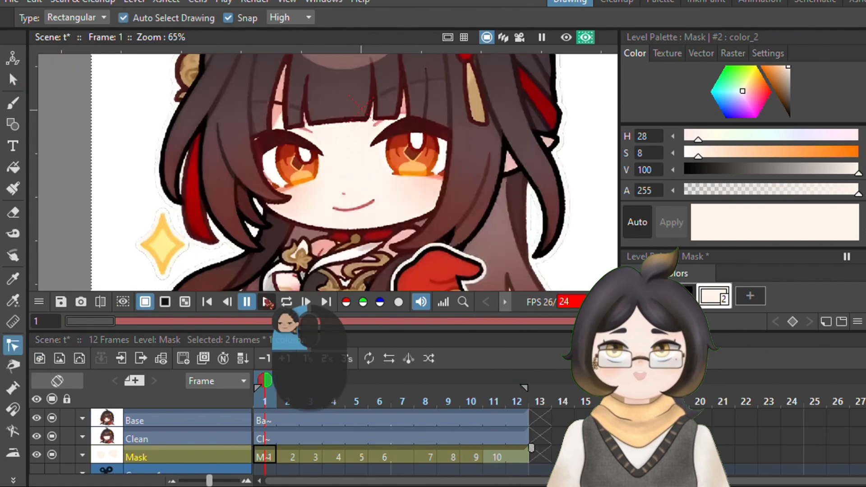
Play back the completed blink from frame 1 and render the scene
left_click(267, 302)
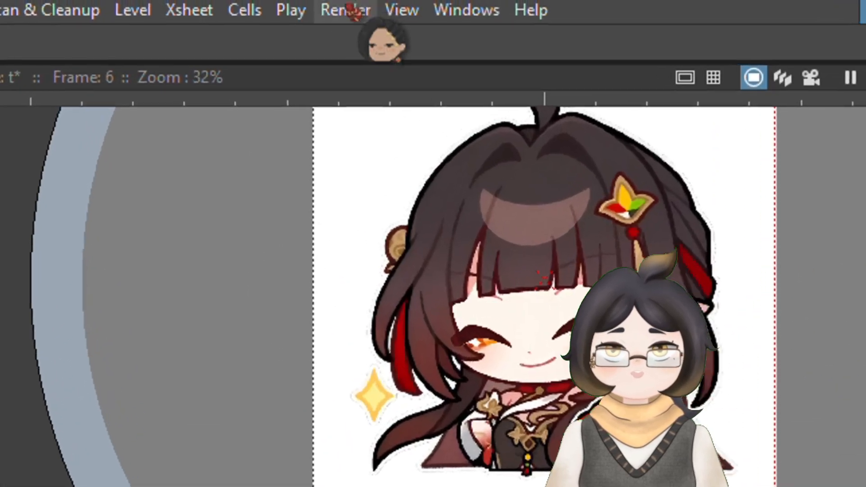
left_click(255, 2)
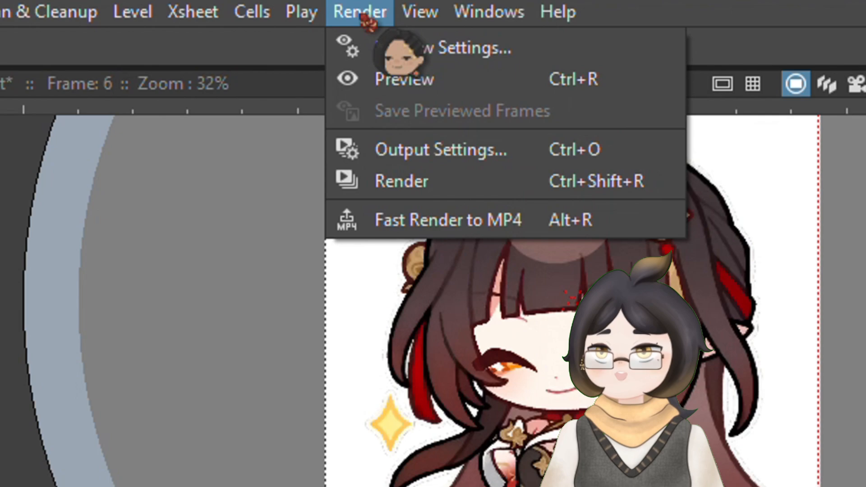
left_click(392, 181)
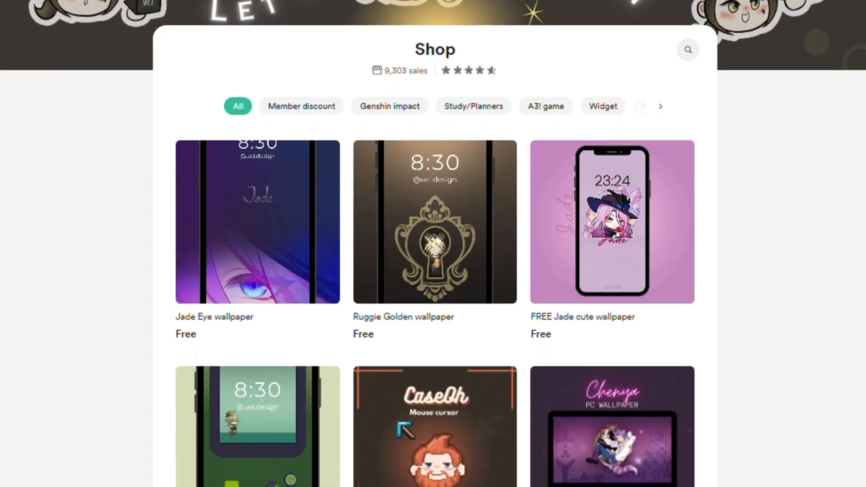
scroll(433, 243, "down", 7)
scroll(433, 244, "down", 3)
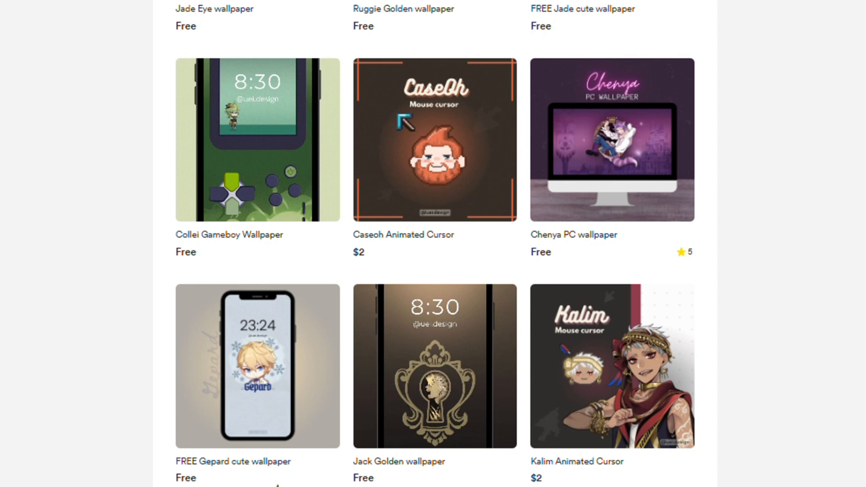
scroll(433, 244, "down", 7)
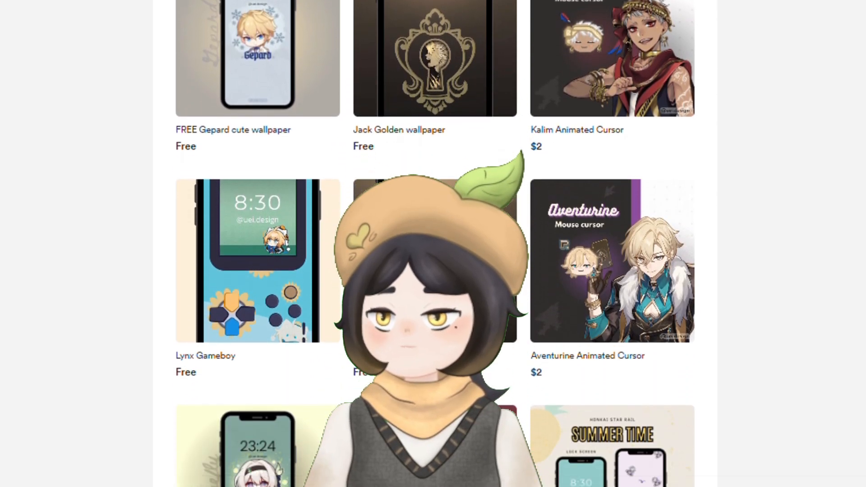
scroll(433, 243, "down", 5)
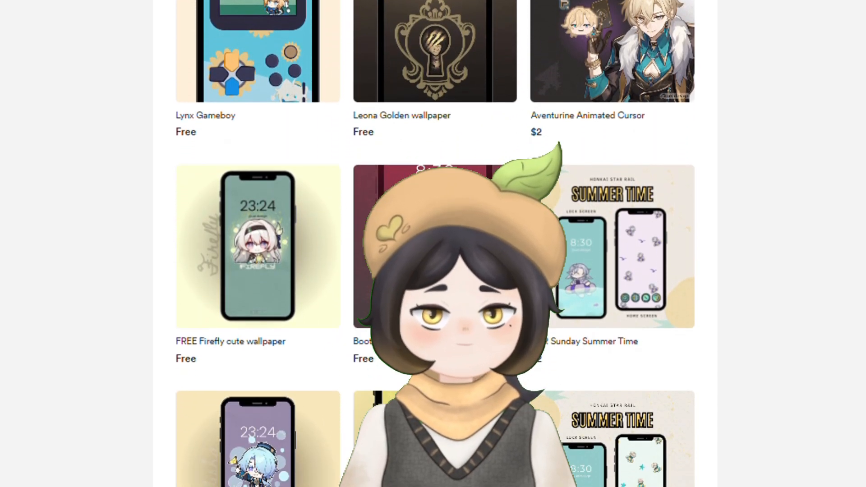
scroll(433, 244, "down", 2)
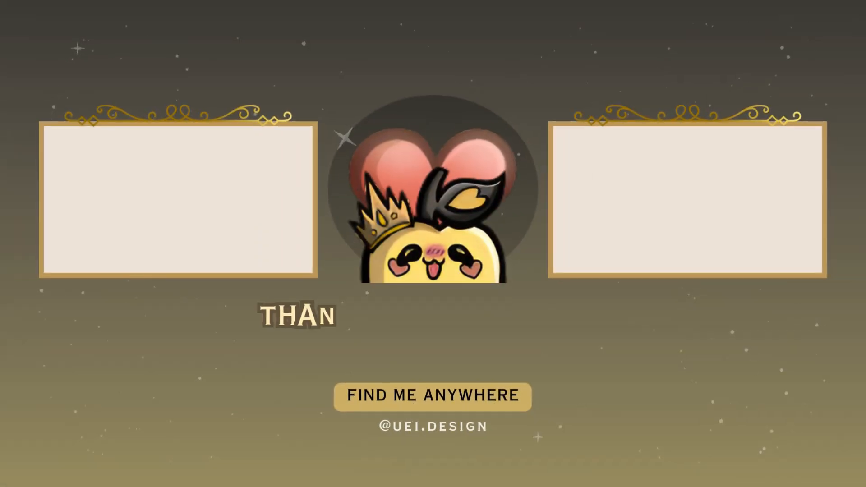